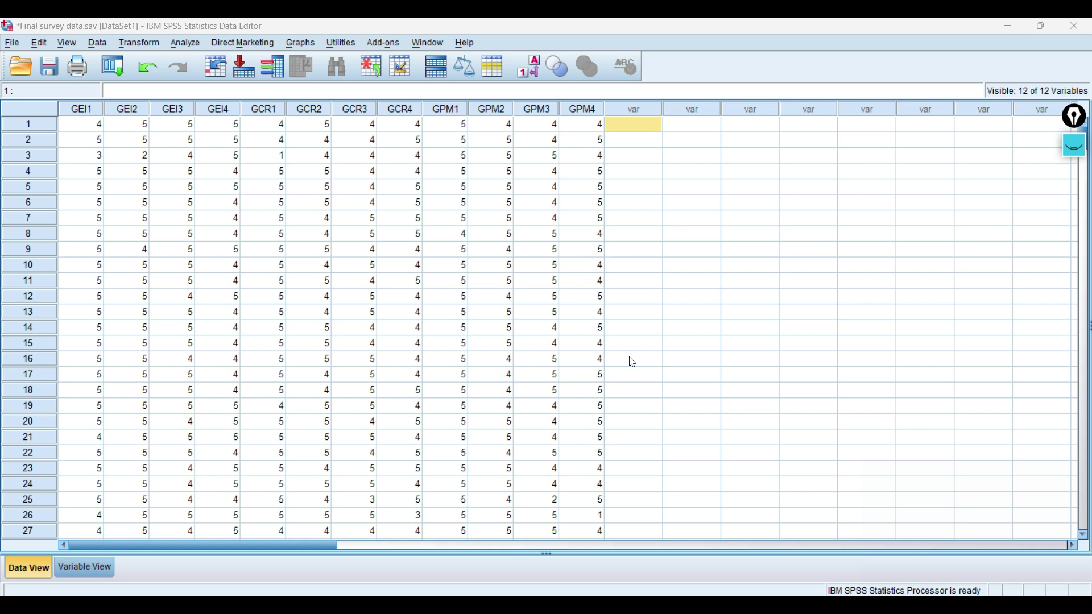
- Open the Factor Analysis setup from the dimension reduction procedures
{"action": "left_click", "coordinate": [181, 46]}
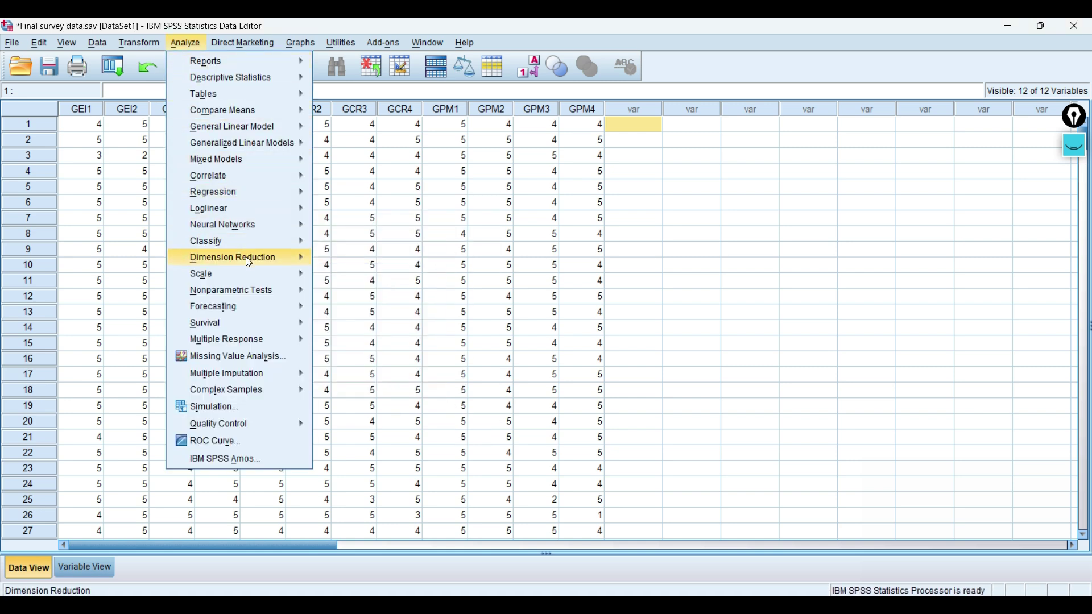
{"action": "mouse_move", "coordinate": [249, 265]}
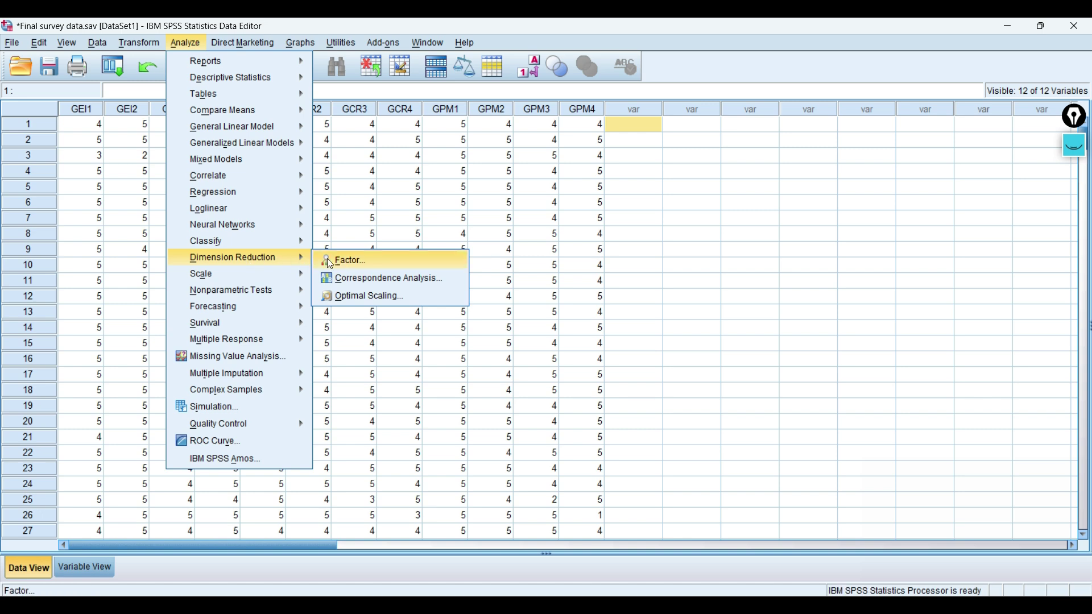
{"action": "left_click", "coordinate": [345, 262]}
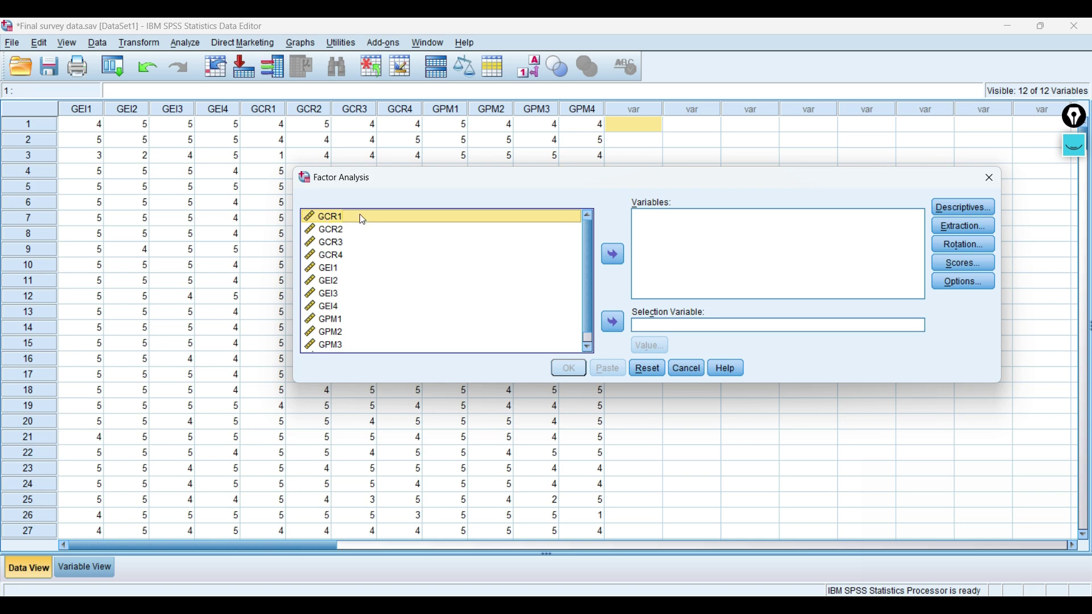
- Examine the GCR, GEI and GPM item groups in the list of available variables
{"action": "left_click", "coordinate": [334, 272]}
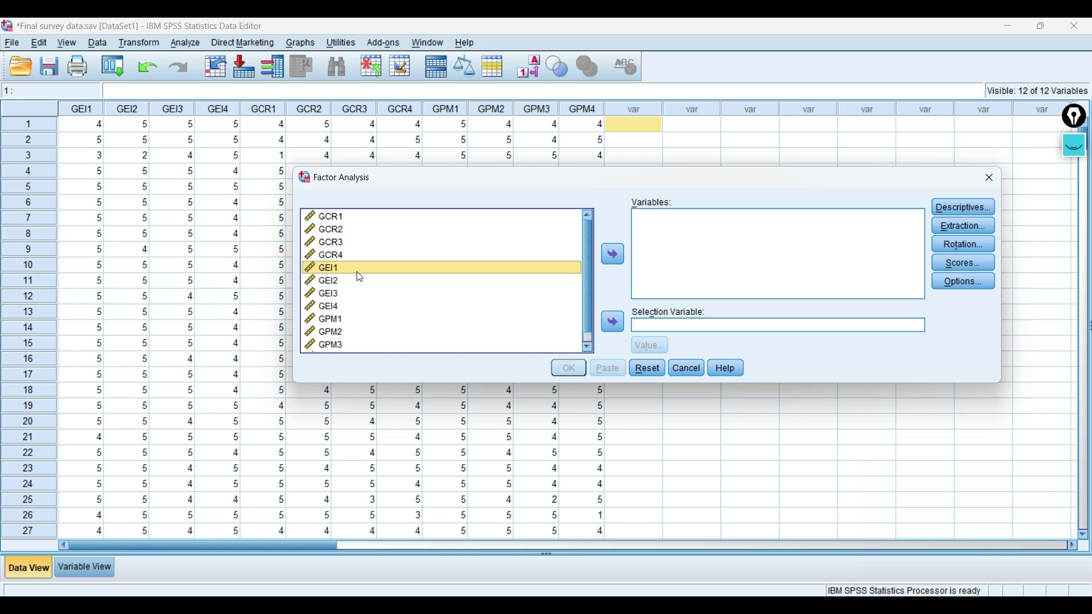
{"action": "left_click", "coordinate": [342, 323]}
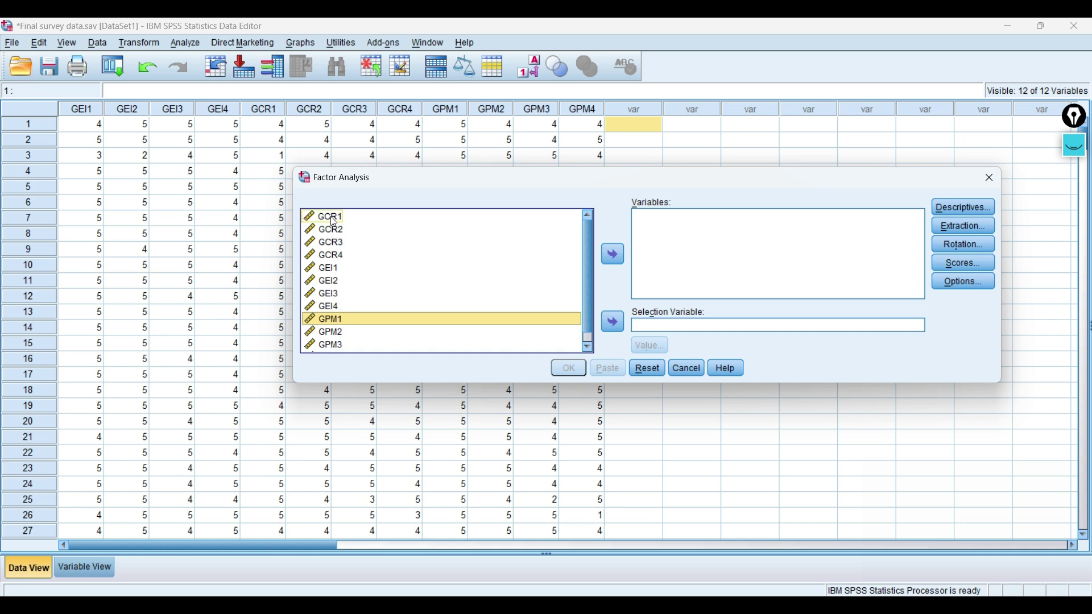
{"action": "left_click", "coordinate": [334, 269]}
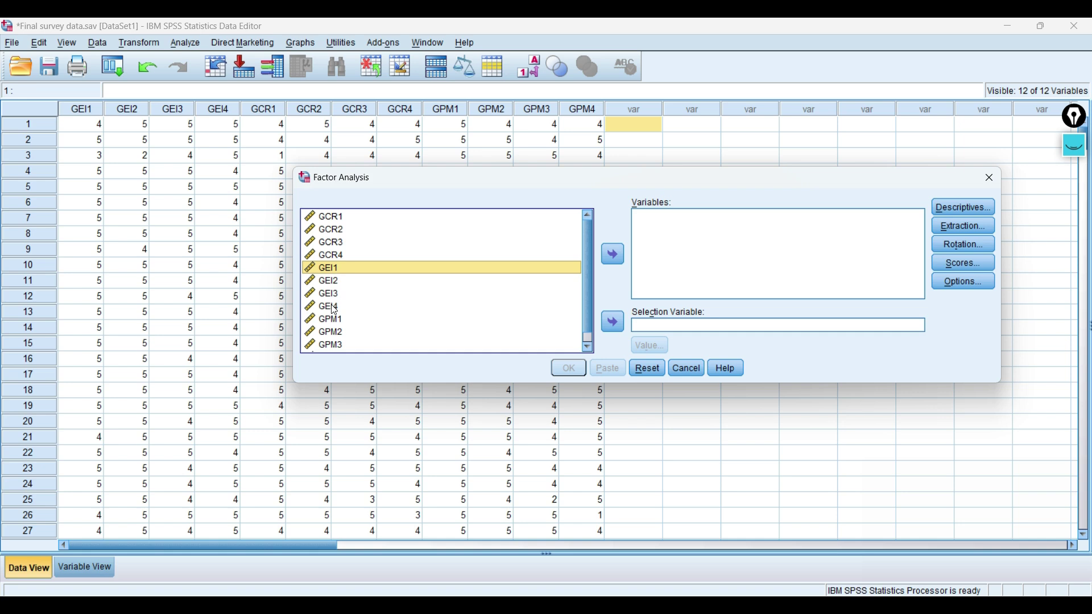
{"action": "left_click", "coordinate": [334, 310]}
{"action": "left_click_drag", "start_coordinate": [589, 254], "coordinate": [585, 274]}
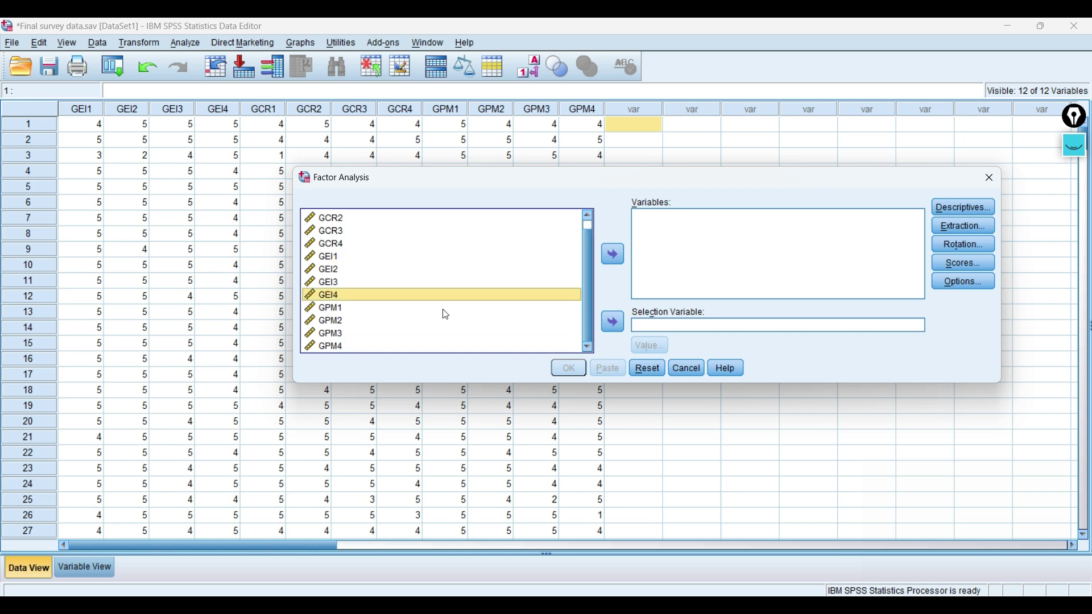
{"action": "left_click", "coordinate": [330, 309]}
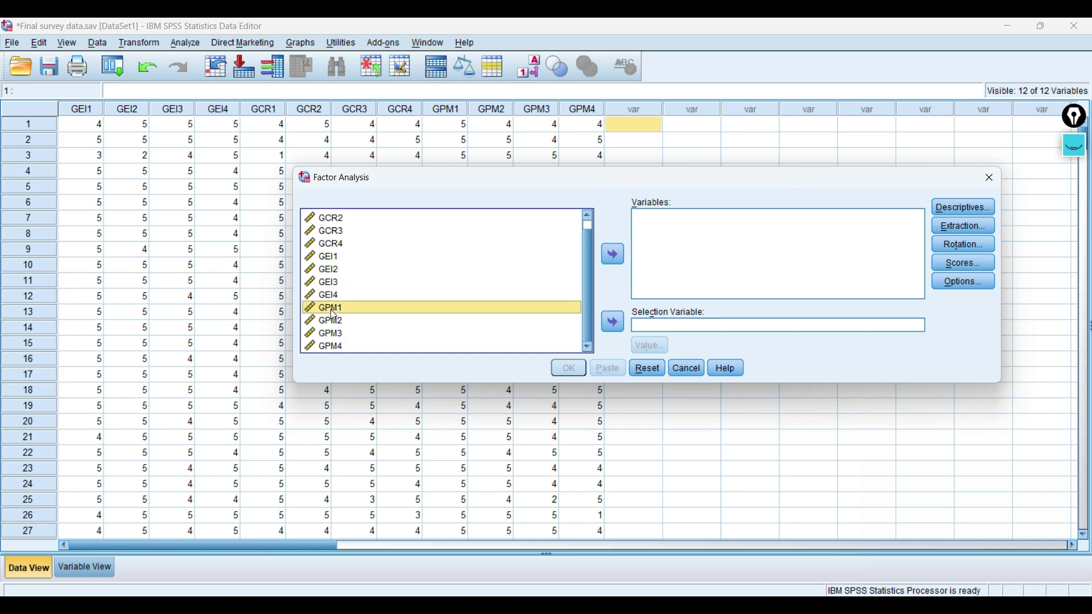
{"action": "left_click", "coordinate": [329, 346]}
{"action": "left_click_drag", "start_coordinate": [588, 254], "coordinate": [550, 224]}
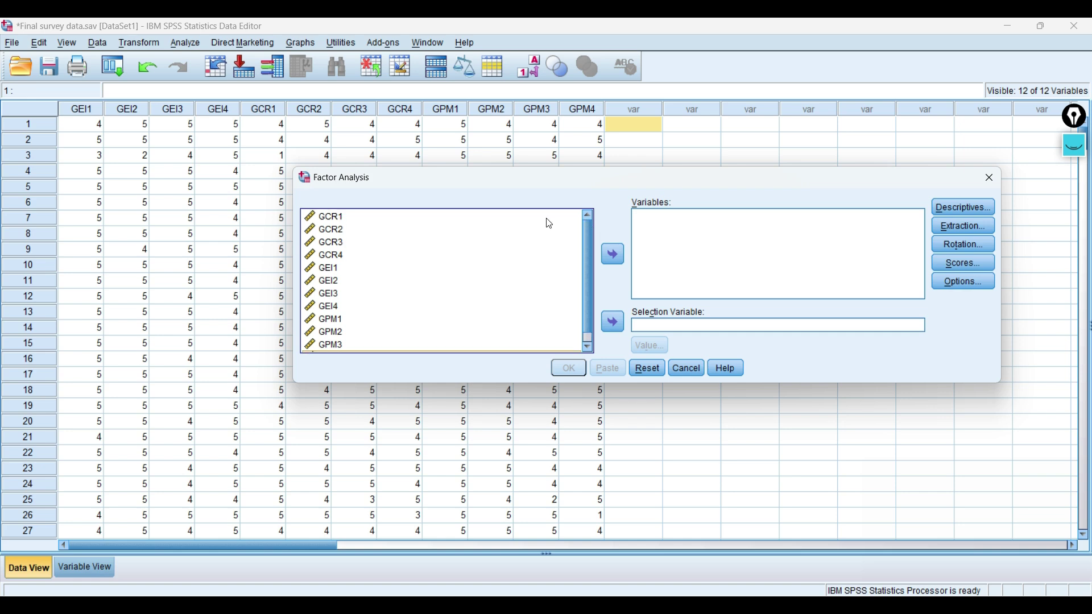
- Add all twelve variables, GCR1 through GPM4, to the factor analysis
{"action": "left_click", "coordinate": [549, 220]}
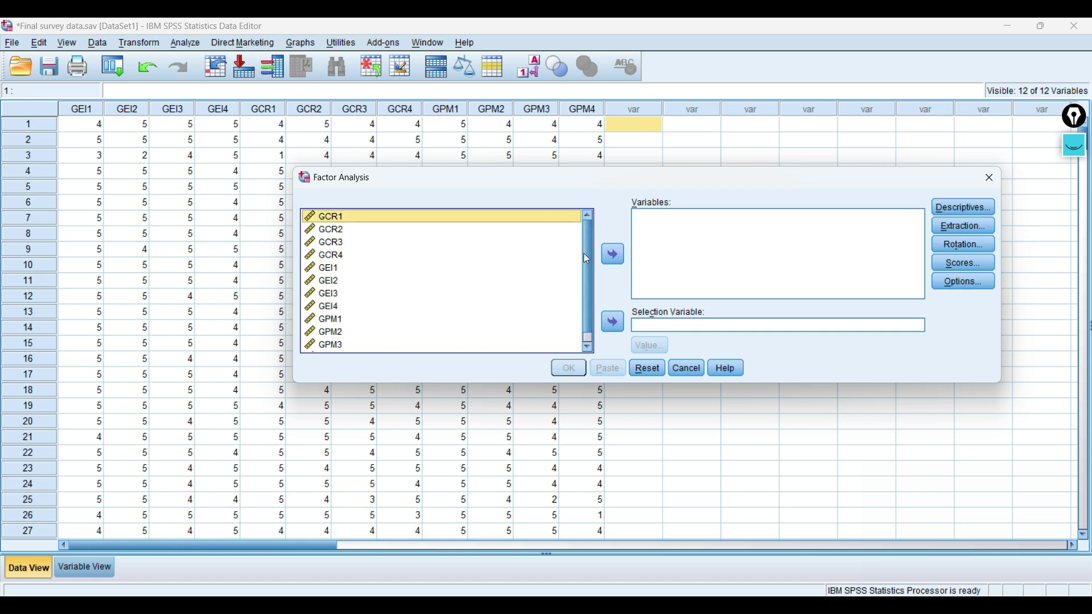
{"action": "left_click_drag", "start_coordinate": [588, 260], "coordinate": [592, 316]}
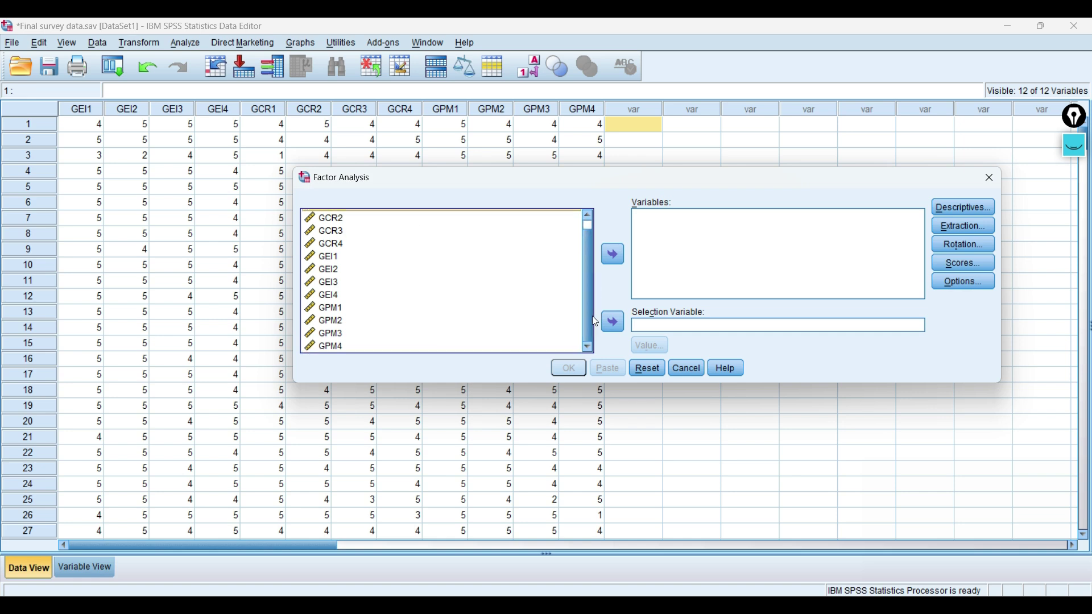
{"action": "left_click", "coordinate": [342, 347], "text": "shift"}
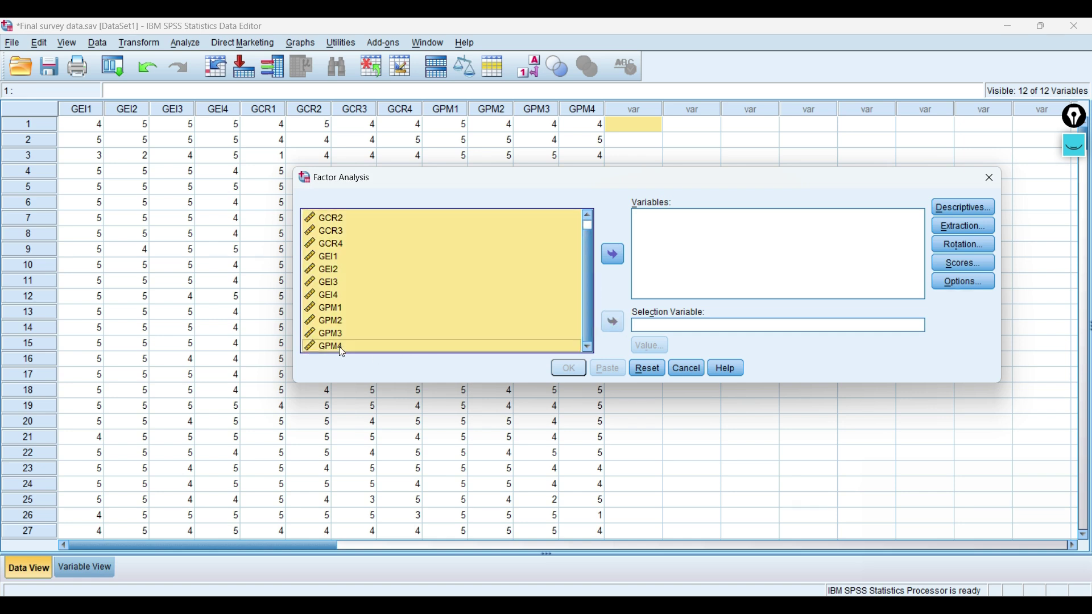
{"action": "left_click", "coordinate": [604, 257]}
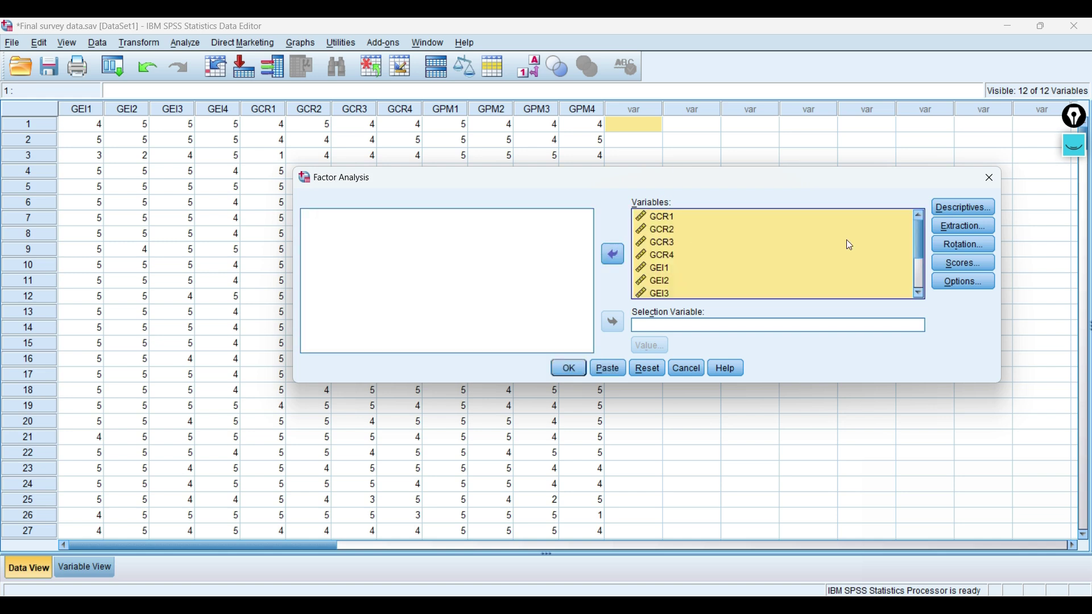
- Request univariate descriptives plus correlation matrix coefficients, significance levels, determinant, and KMO and Bartlett's test of sphericity
{"action": "left_click", "coordinate": [955, 207]}
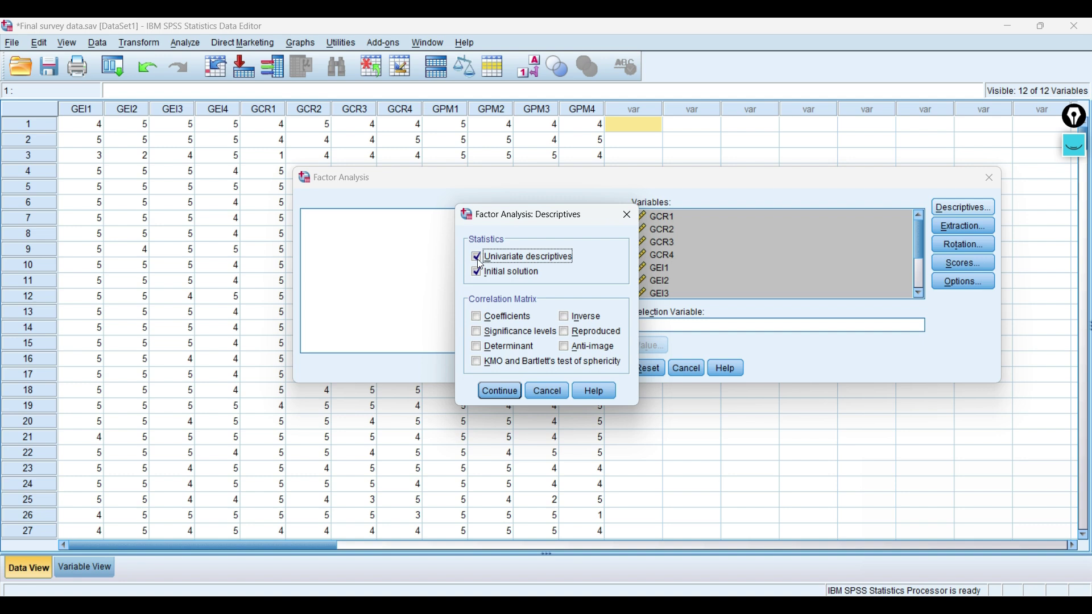
{"action": "left_click", "coordinate": [478, 318]}
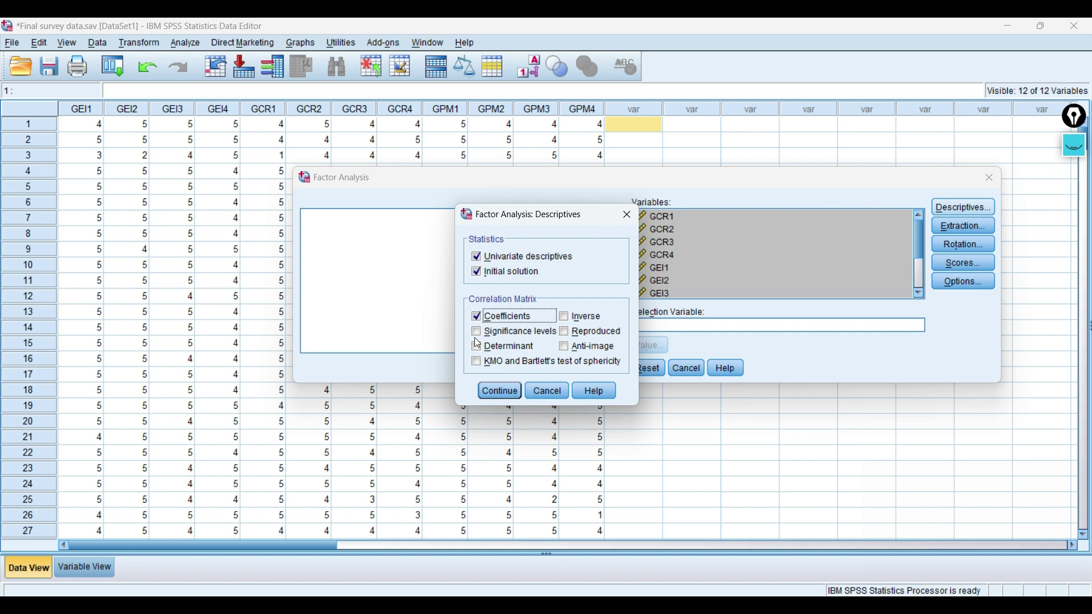
{"action": "left_click", "coordinate": [478, 332]}
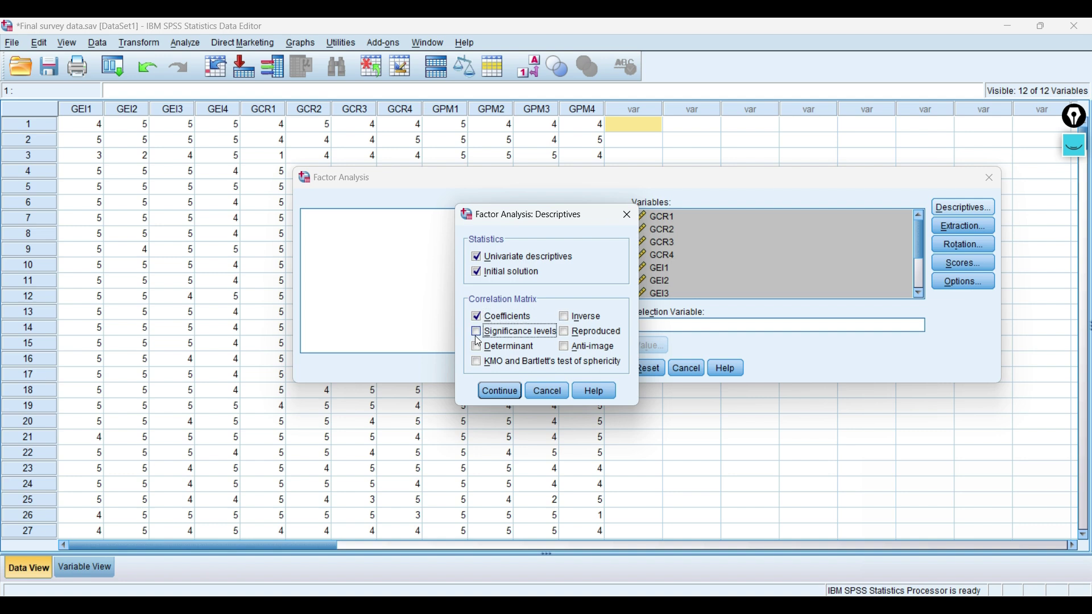
{"action": "left_click", "coordinate": [478, 347]}
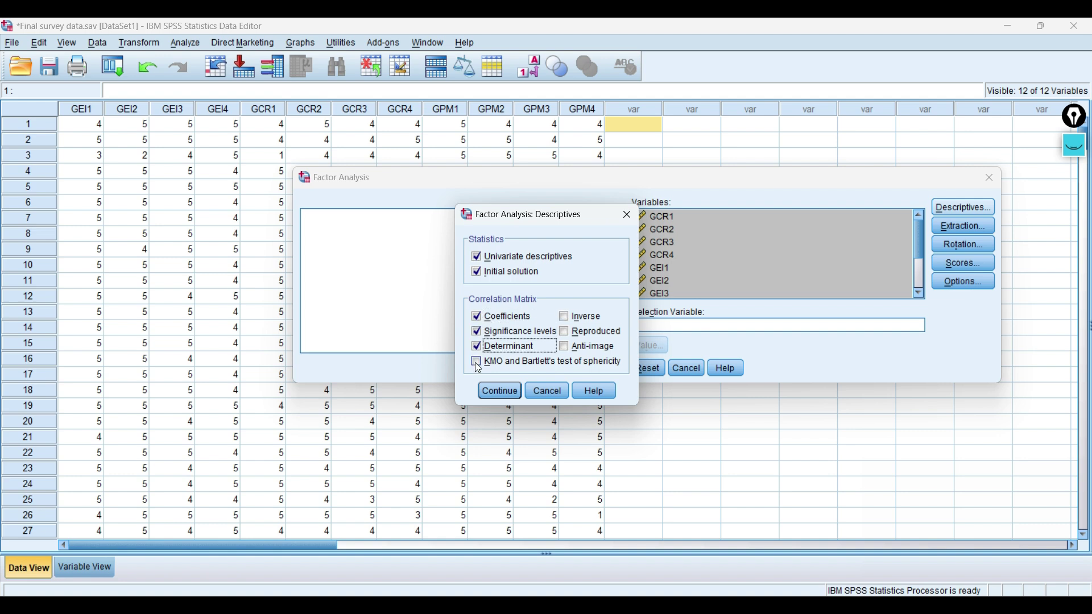
{"action": "left_click", "coordinate": [478, 364]}
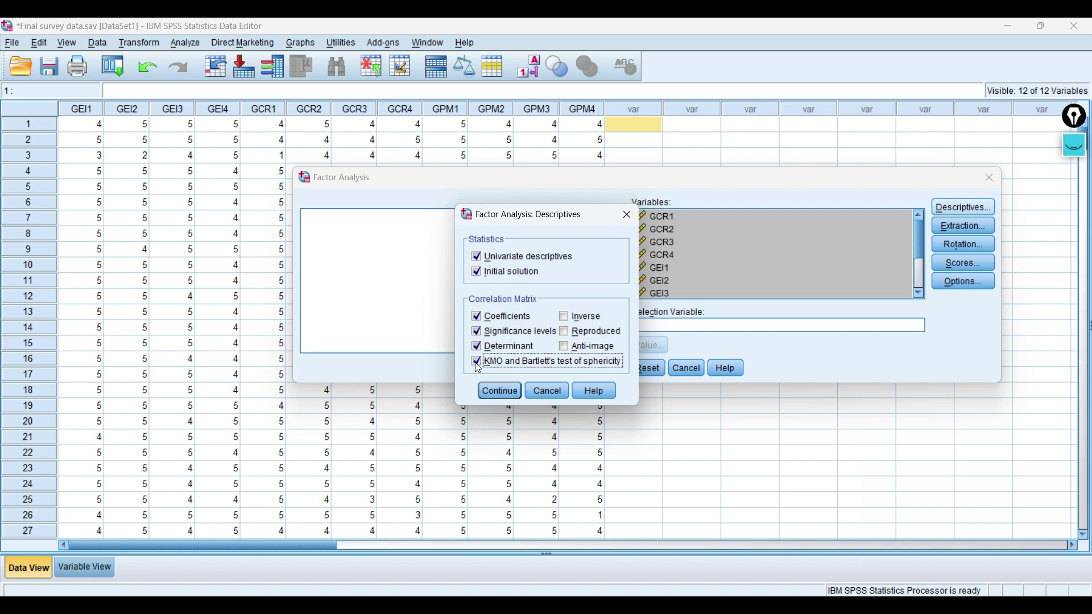
{"action": "left_click", "coordinate": [490, 393]}
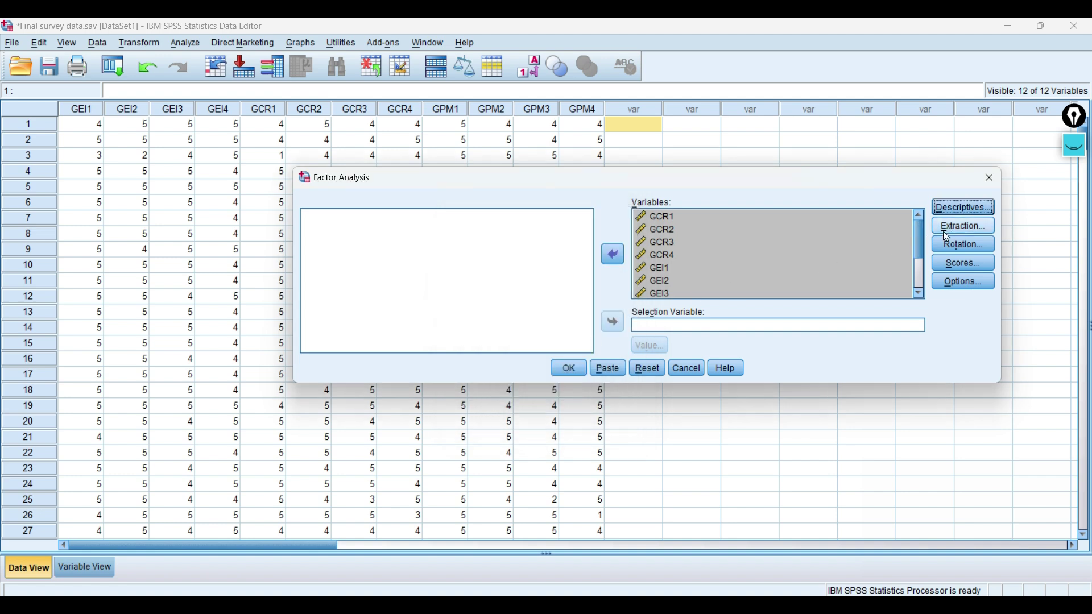
- Review the available extraction methods and choose Principal components for the factor extraction
{"action": "left_click", "coordinate": [960, 227]}
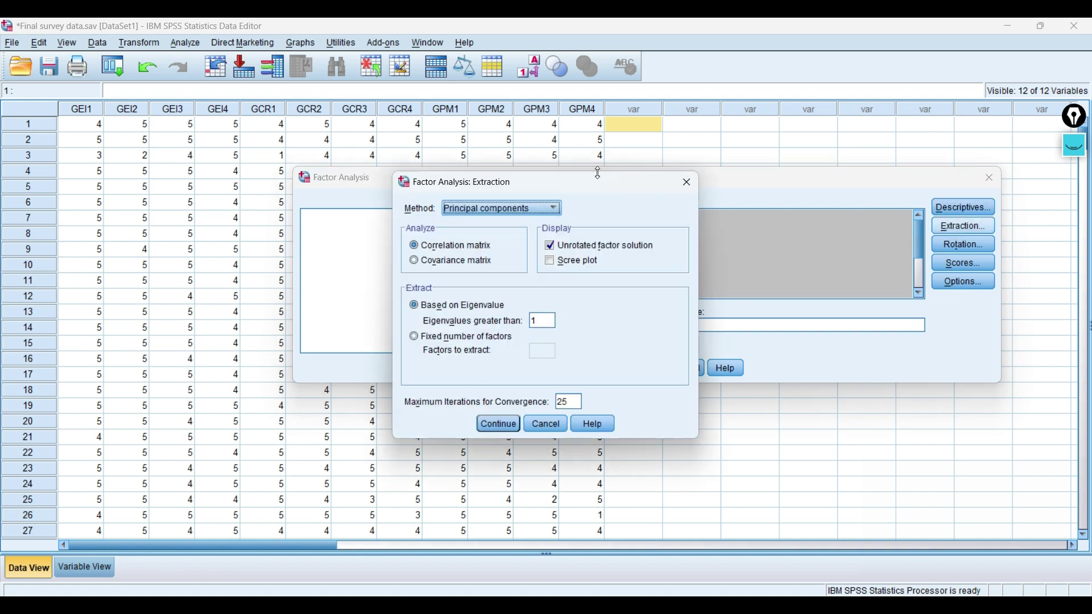
{"action": "left_click", "coordinate": [556, 210]}
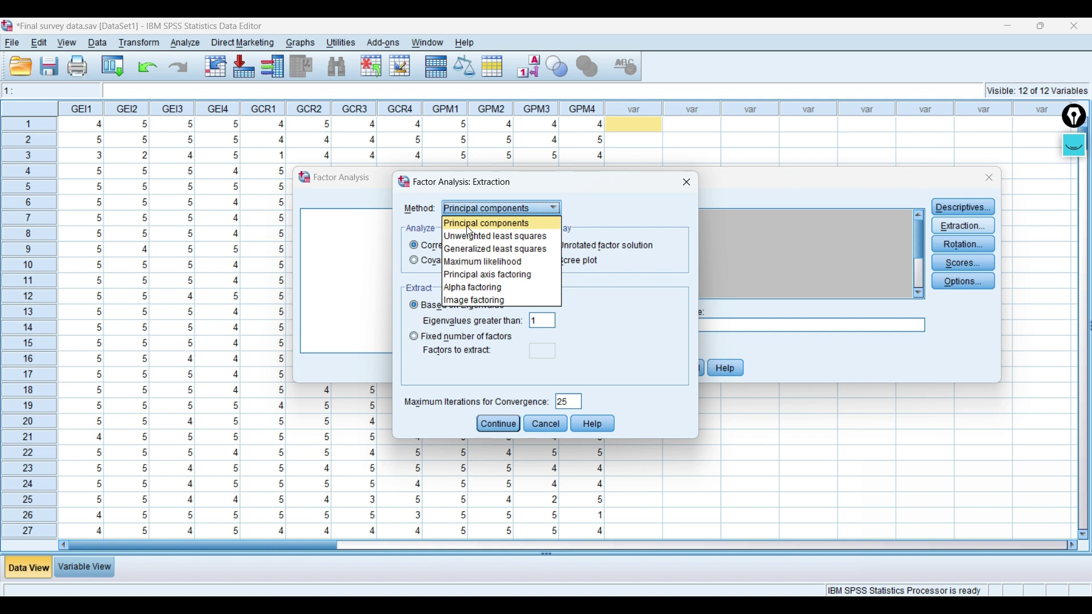
{"action": "left_click", "coordinate": [596, 206]}
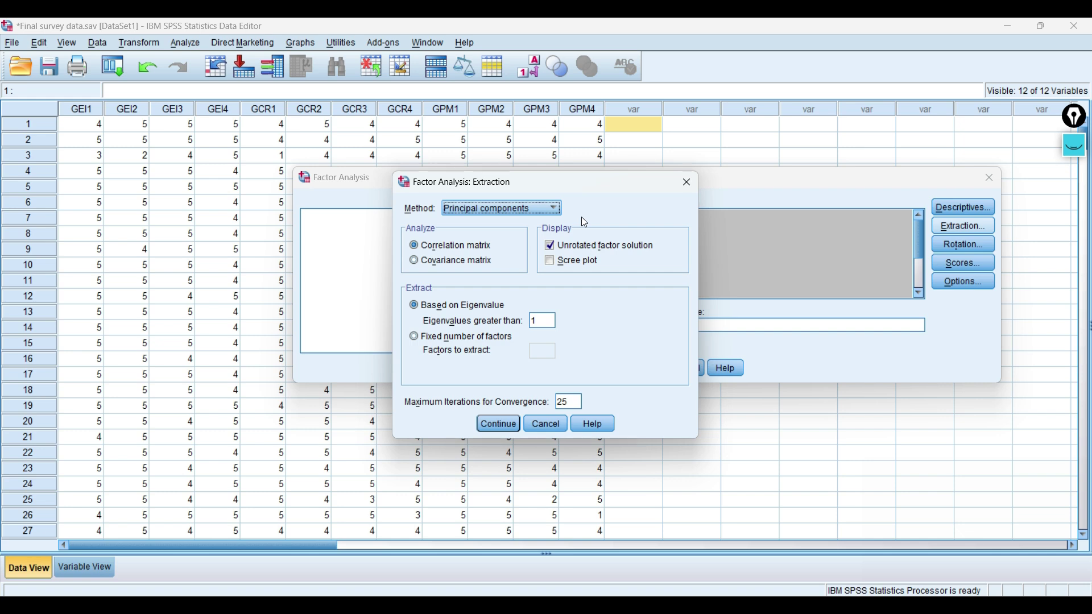
{"action": "left_click", "coordinate": [490, 215]}
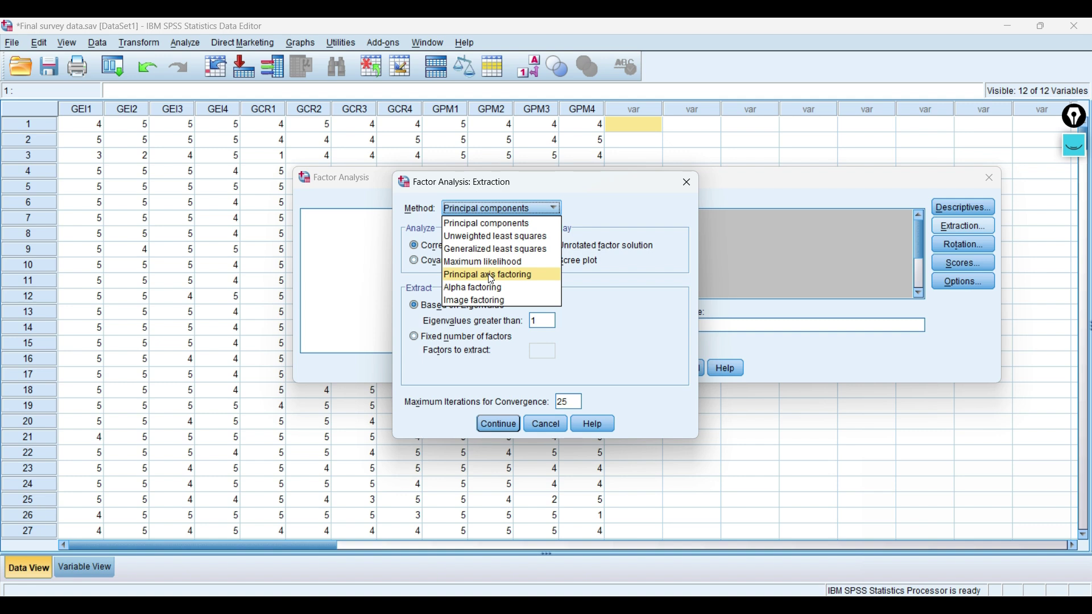
{"action": "left_click", "coordinate": [610, 209]}
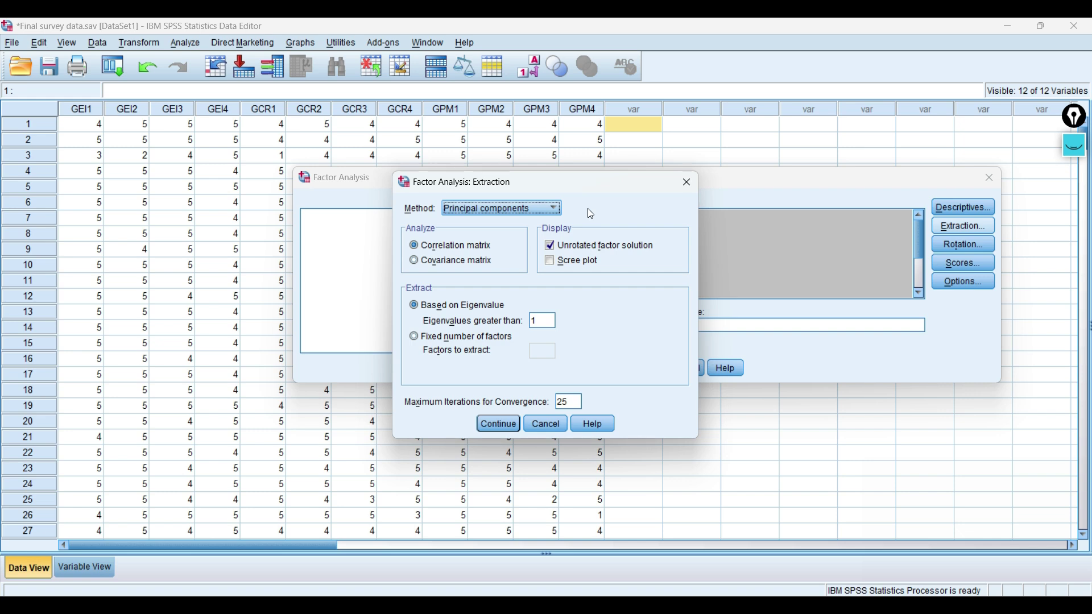
{"action": "left_click", "coordinate": [558, 212]}
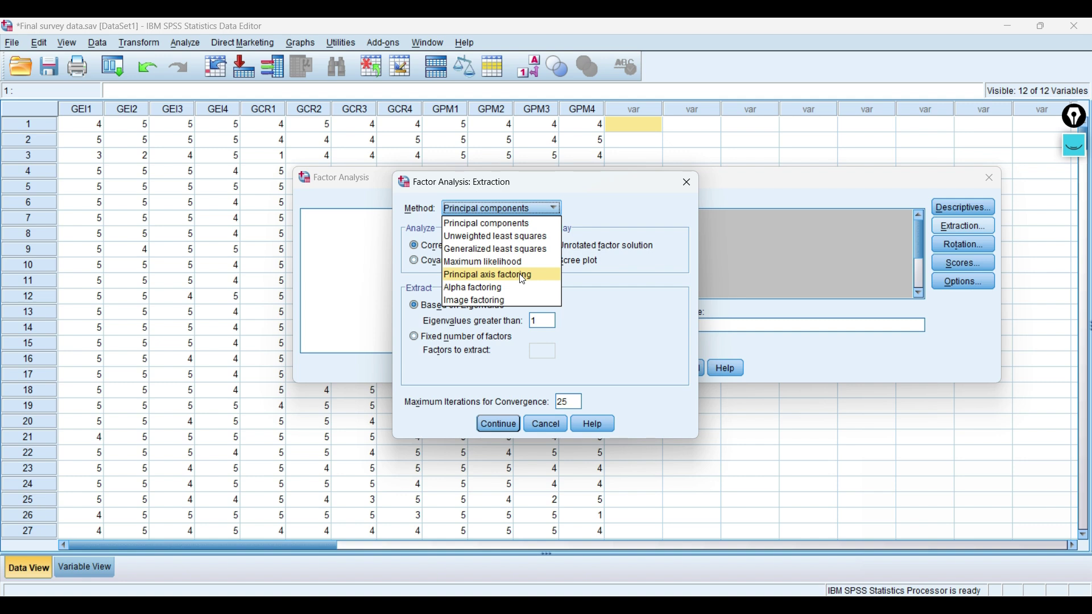
{"action": "left_click", "coordinate": [518, 227]}
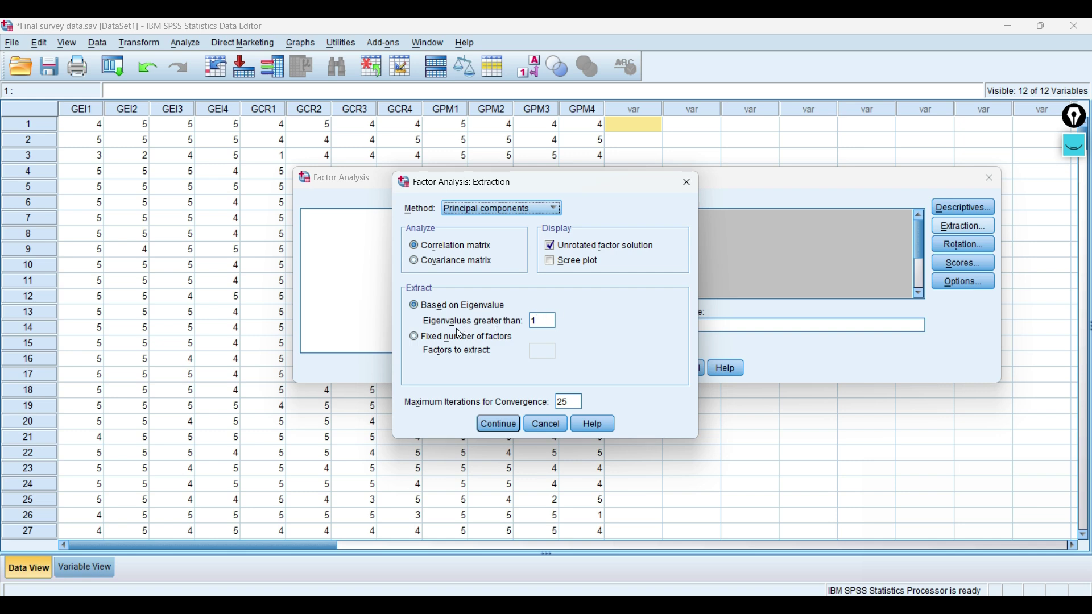
- Set the extraction to a fixed number of 3 factors and accept the extraction settings
{"action": "left_click", "coordinate": [416, 341]}
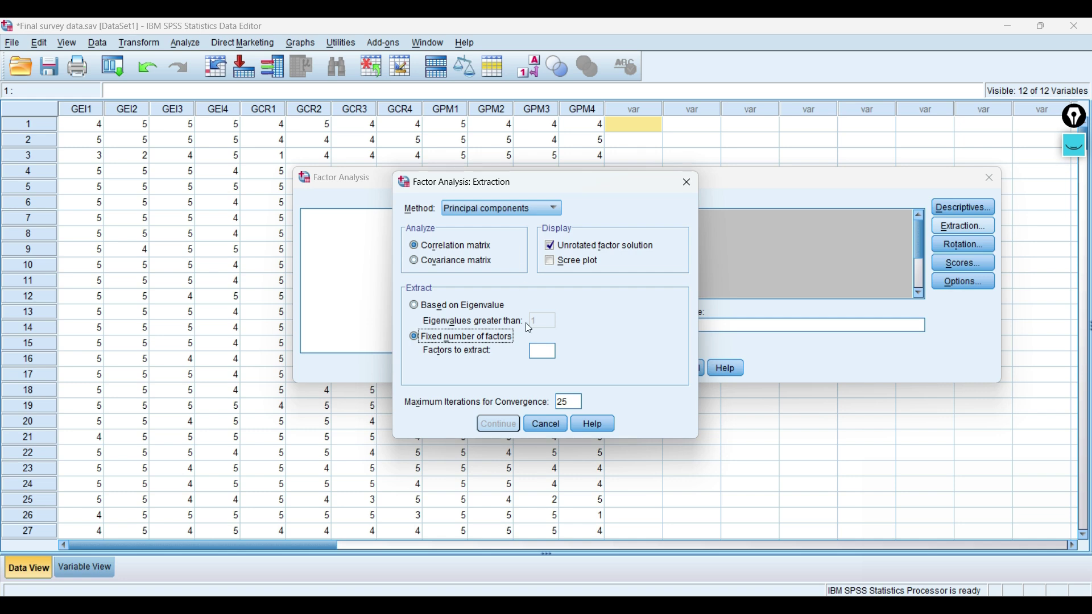
{"action": "left_click", "coordinate": [542, 351]}
{"action": "type", "text": "3"}
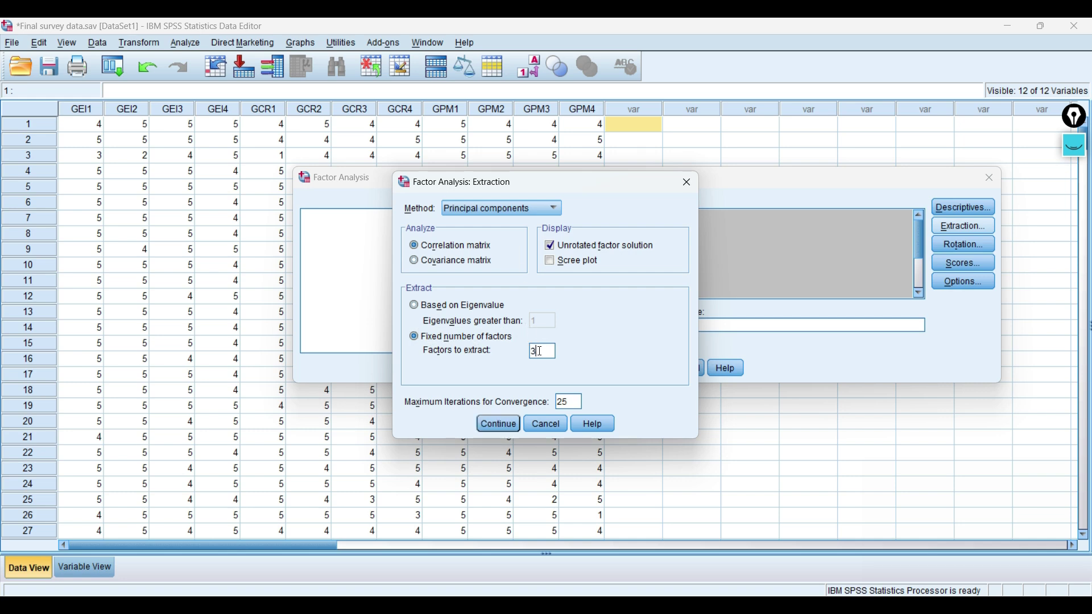
{"action": "left_click", "coordinate": [499, 427]}
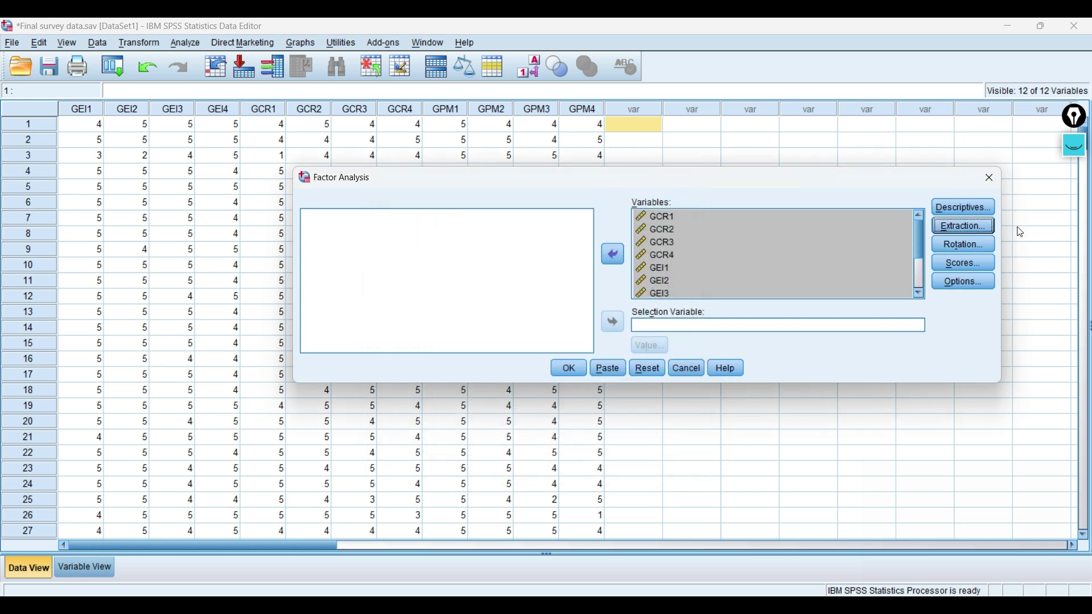
- Set the factor rotation method to Varimax and accept the rotation settings
{"action": "left_click", "coordinate": [986, 246]}
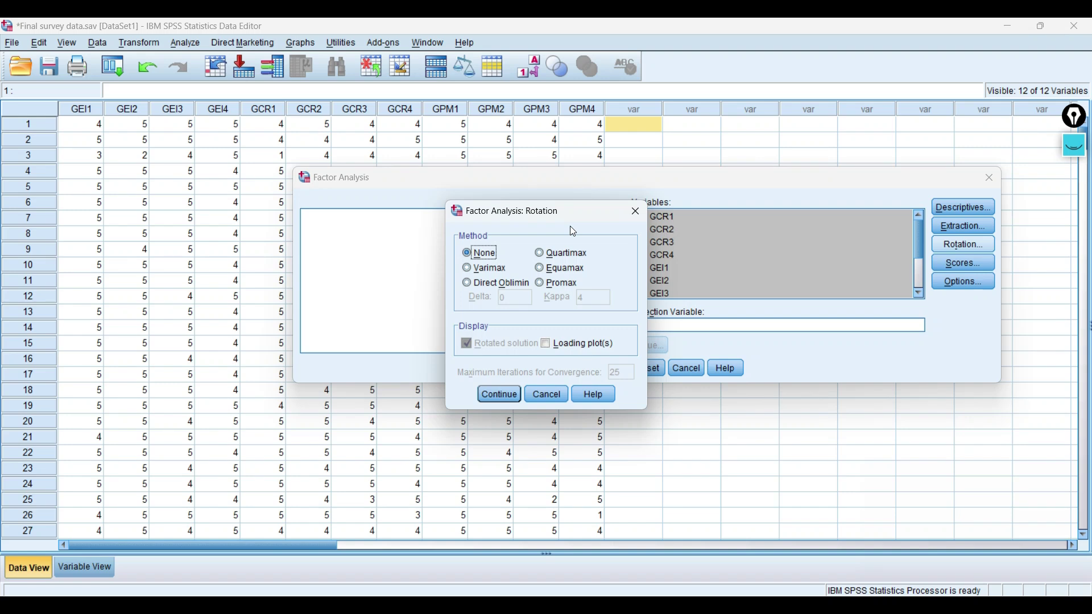
{"action": "left_click", "coordinate": [488, 272]}
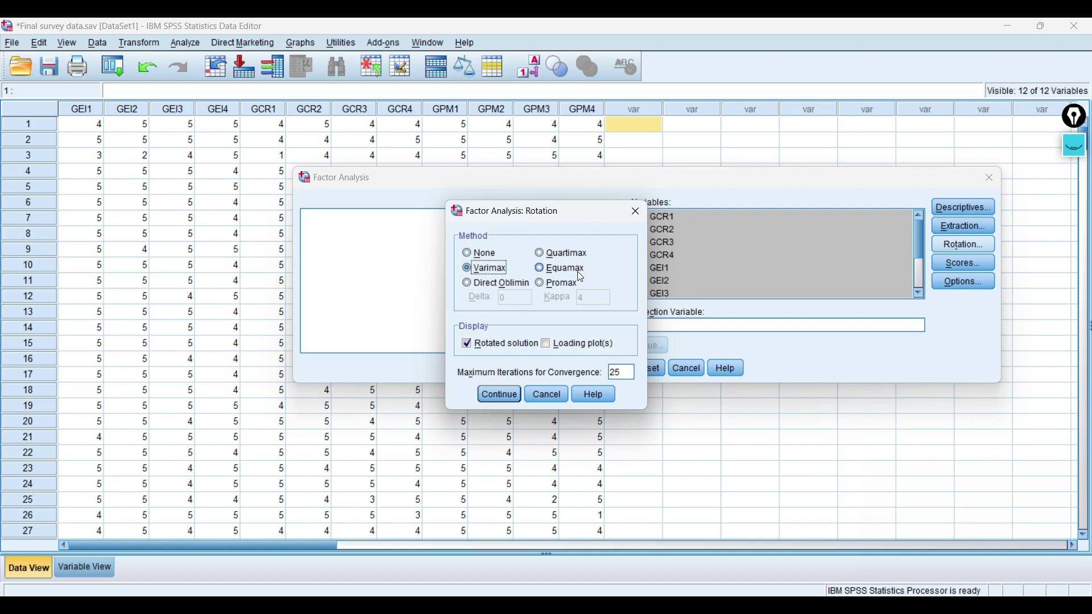
{"action": "left_click", "coordinate": [578, 273]}
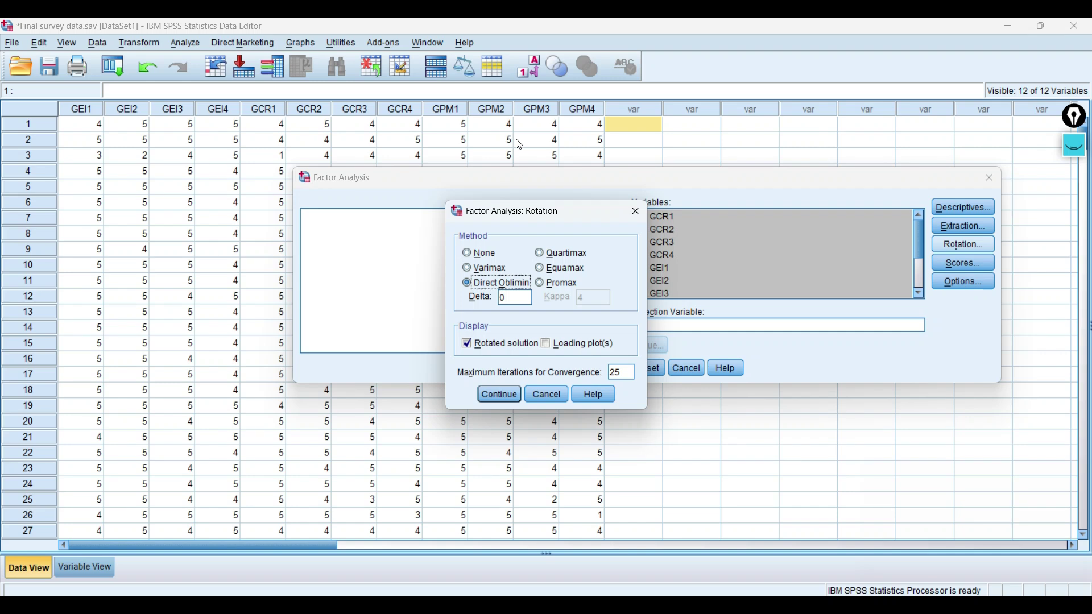
{"action": "left_click", "coordinate": [552, 285]}
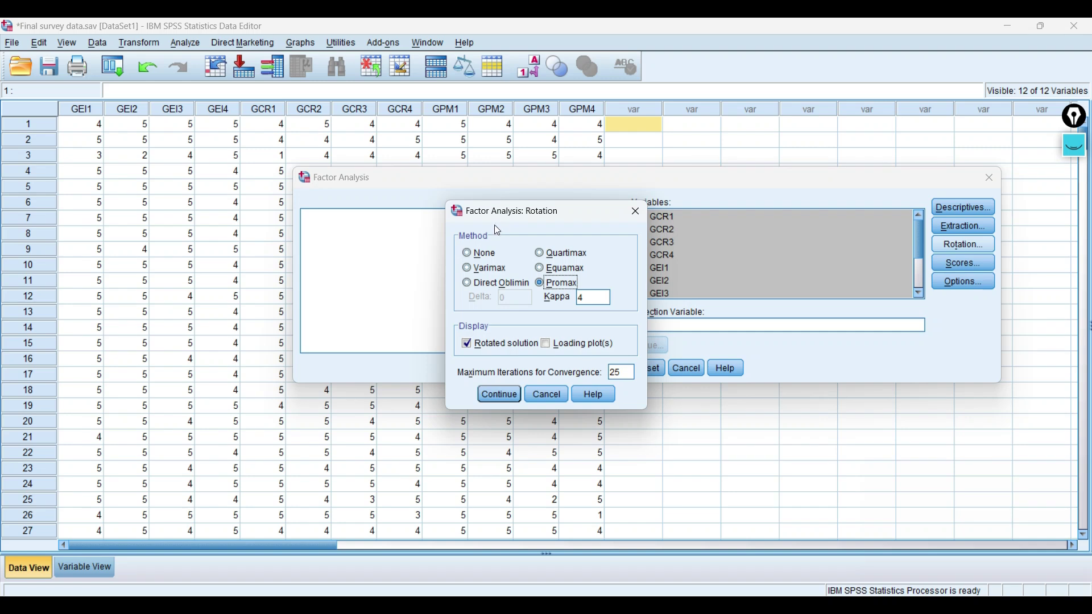
{"action": "left_click", "coordinate": [481, 270]}
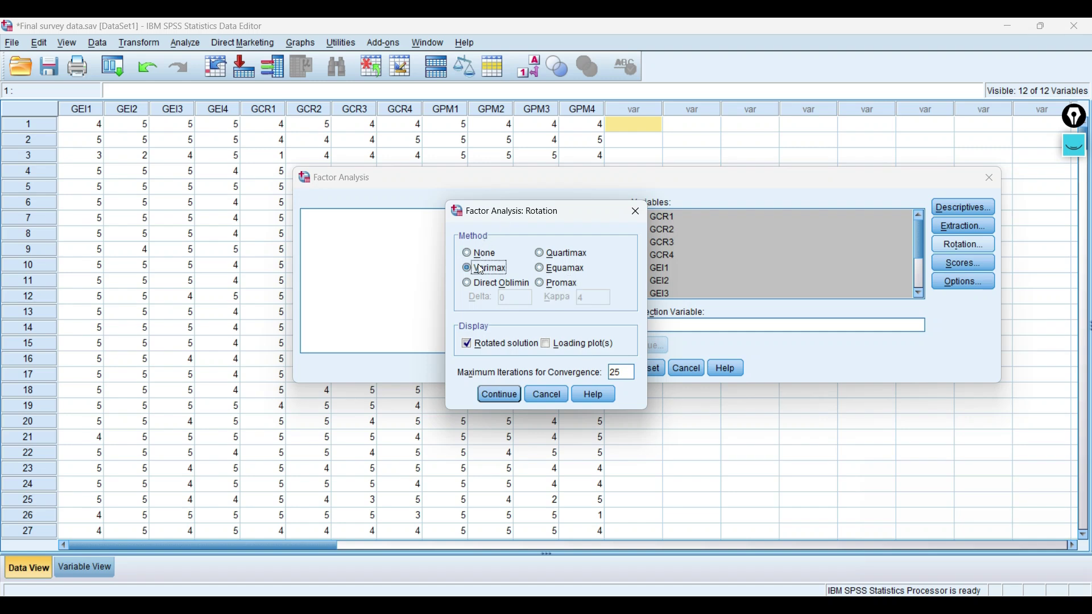
{"action": "left_click", "coordinate": [506, 397]}
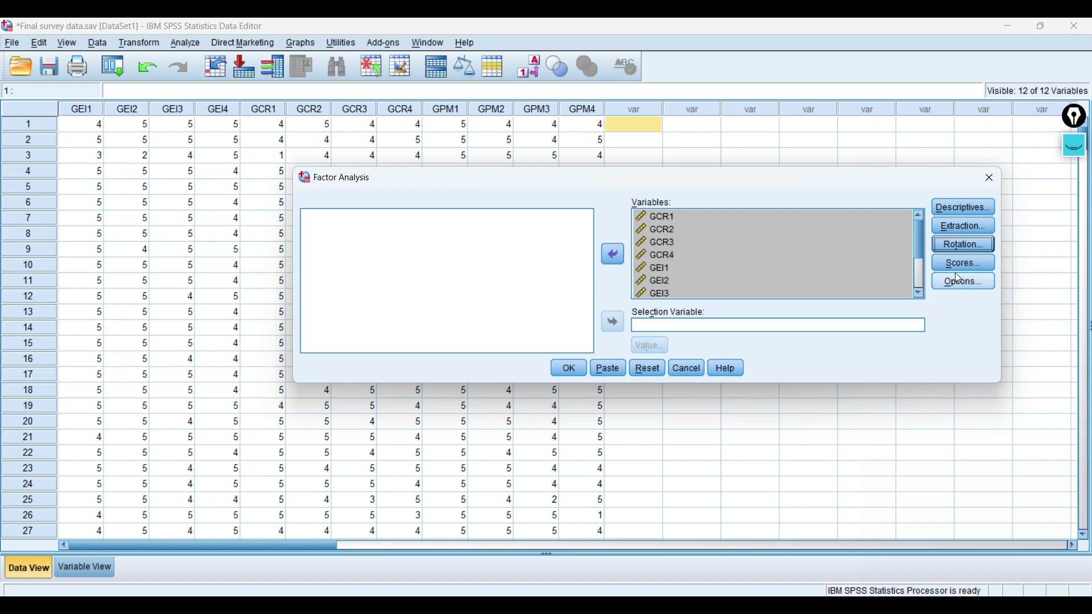
- Review the factor scores options and accept them without saving scores as variables
{"action": "left_click", "coordinate": [971, 265]}
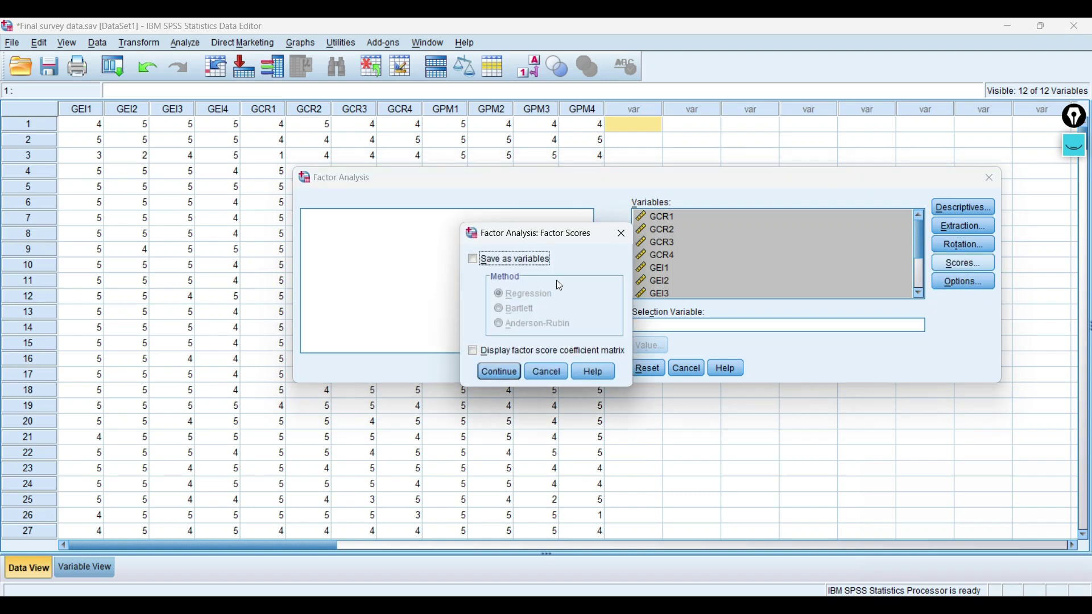
{"action": "left_click", "coordinate": [512, 369]}
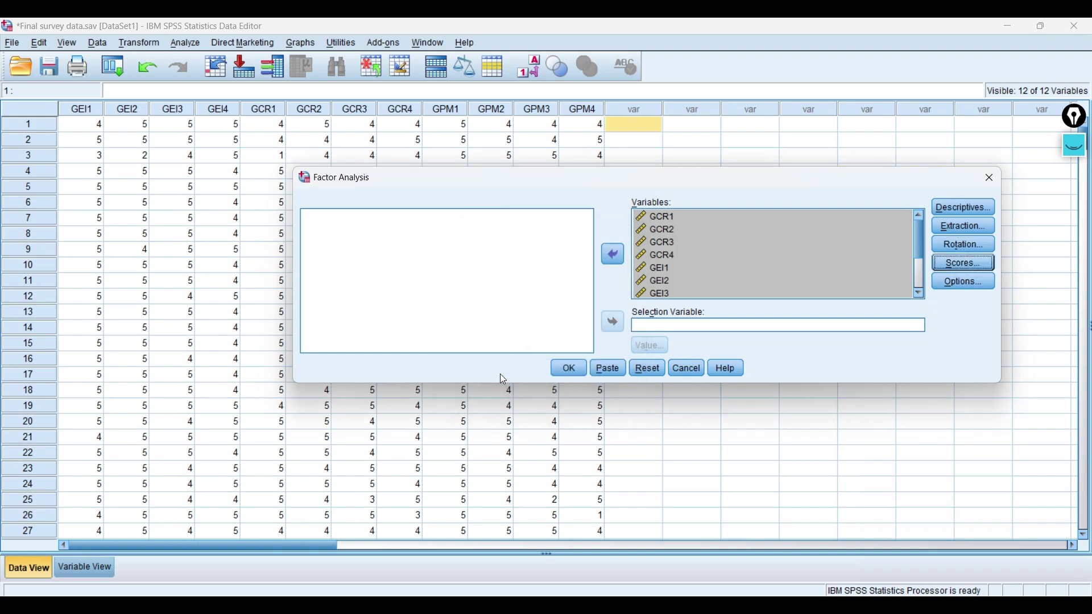
- Suppress small coefficients with an absolute value below .50, keeping listwise exclusion, and run the factor analysis
{"action": "left_click", "coordinate": [954, 281]}
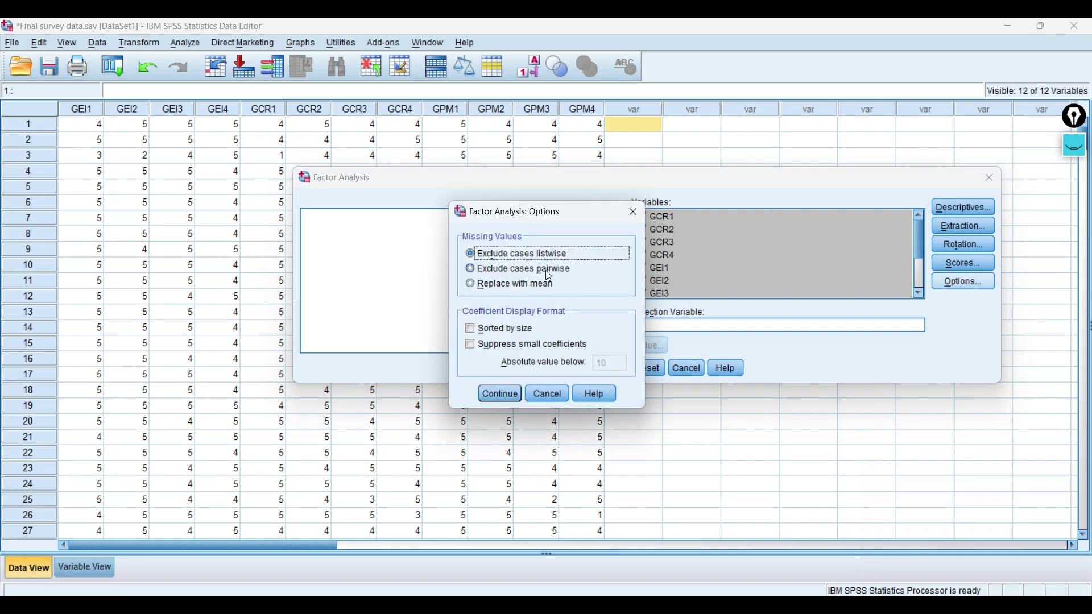
{"action": "left_click", "coordinate": [498, 348]}
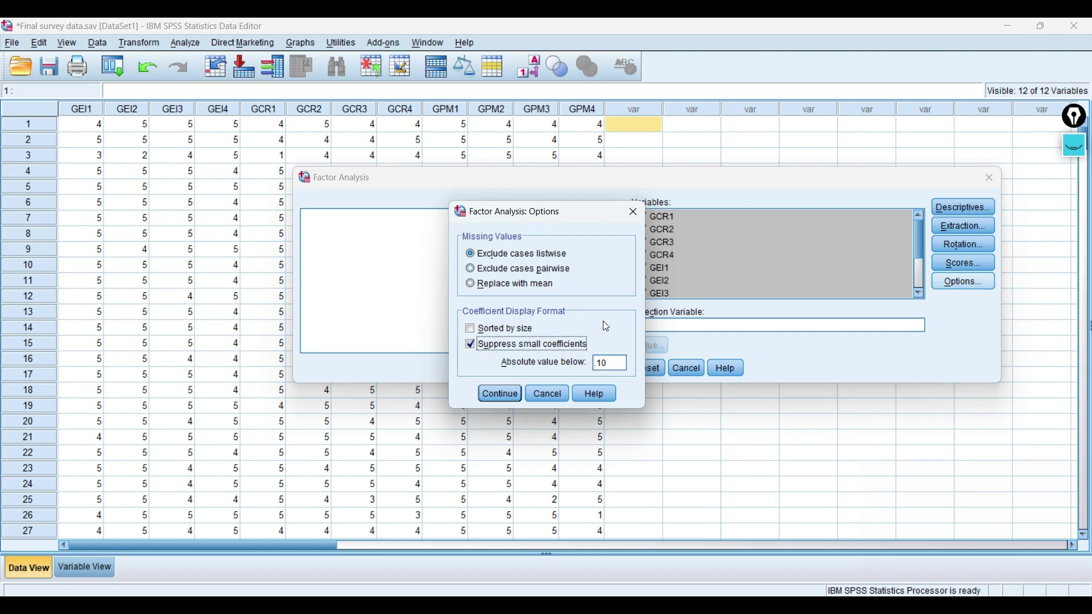
{"action": "double_click", "coordinate": [619, 367]}
{"action": "type", "text": ".50"}
{"action": "left_click_drag", "start_coordinate": [608, 366], "coordinate": [596, 371]}
{"action": "left_click", "coordinate": [618, 365]}
{"action": "left_click", "coordinate": [500, 395]}
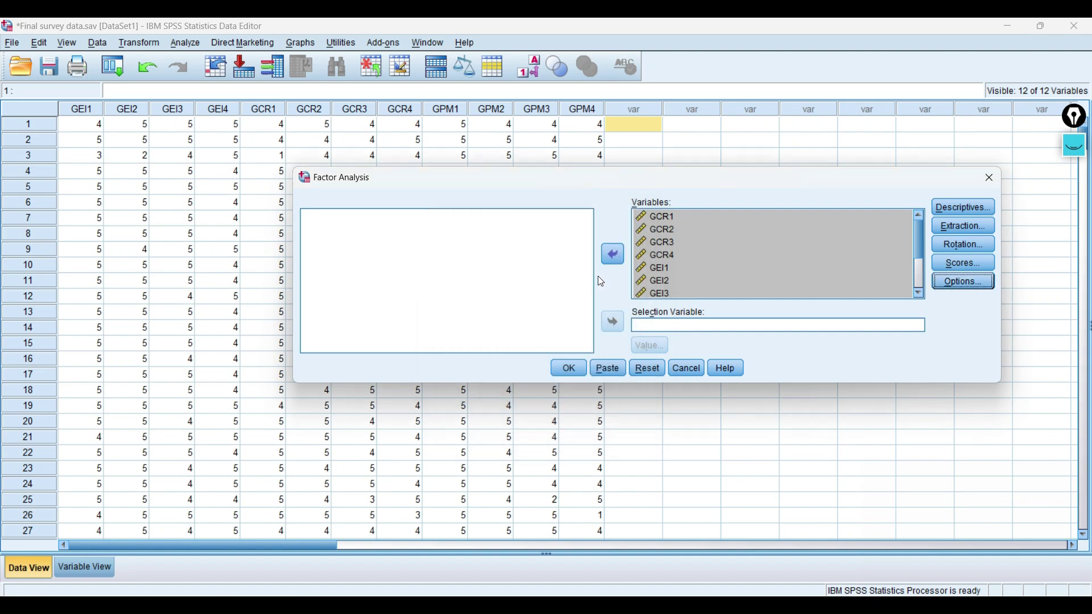
{"action": "left_click", "coordinate": [569, 370]}
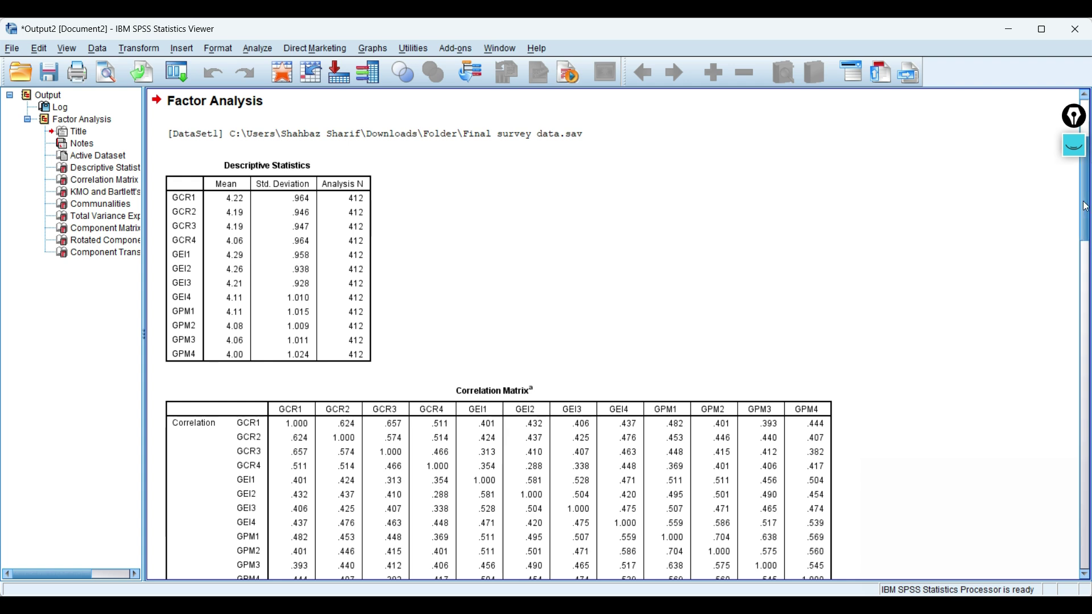
- Examine the Descriptive Statistics table and the Correlation Matrix with its significance levels and determinant
{"action": "left_click_drag", "start_coordinate": [1086, 207], "coordinate": [1087, 212]}
{"action": "left_click", "coordinate": [327, 204]}
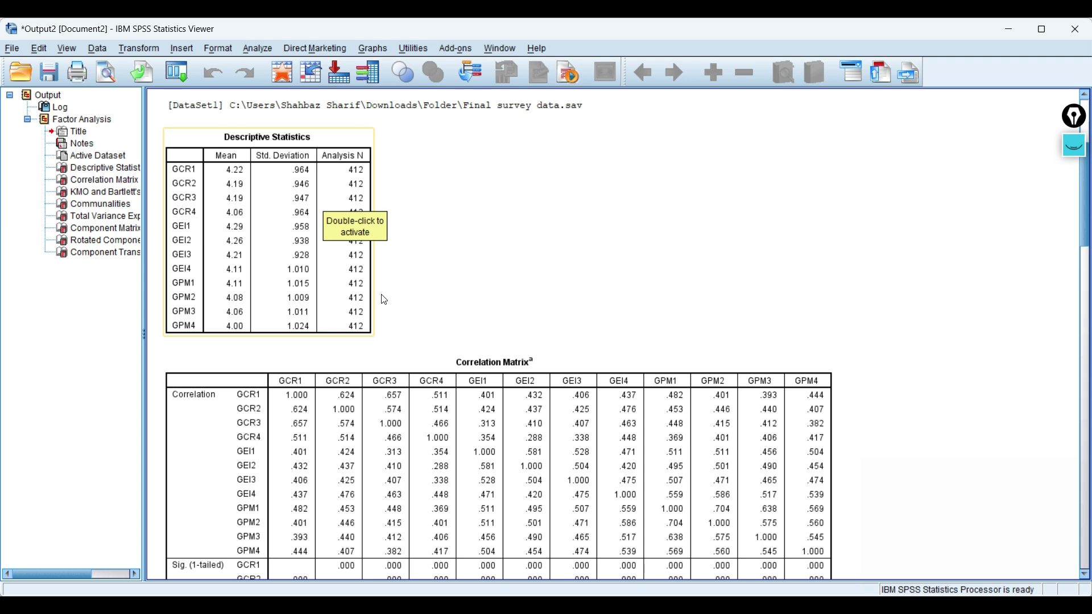
{"action": "scroll", "coordinate": [1084, 239], "scroll_direction": "down", "scroll_amount": 3}
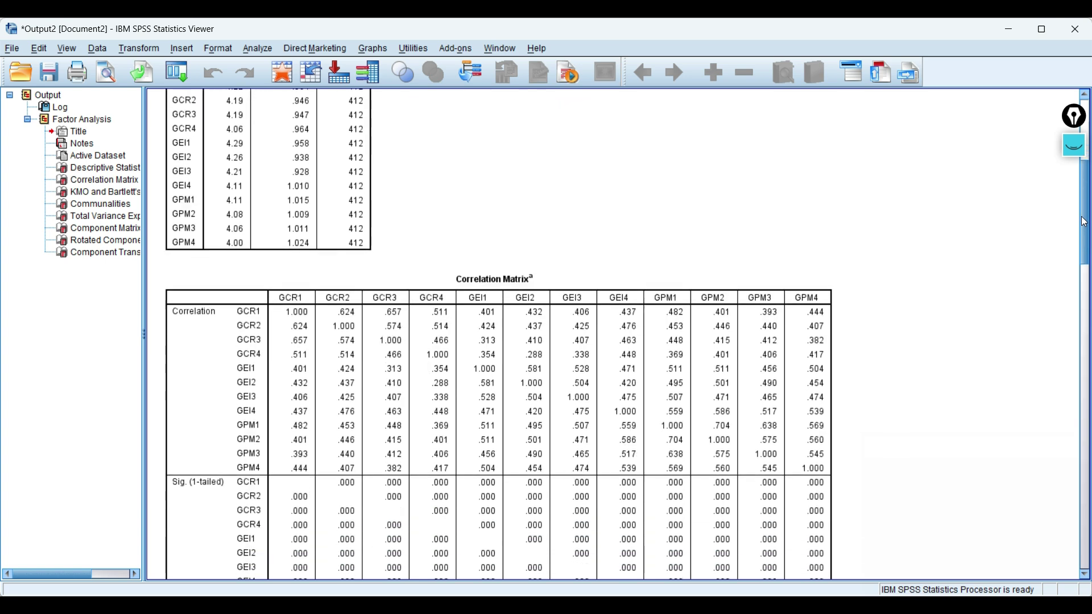
{"action": "scroll", "coordinate": [1085, 239], "scroll_direction": "down", "scroll_amount": 1}
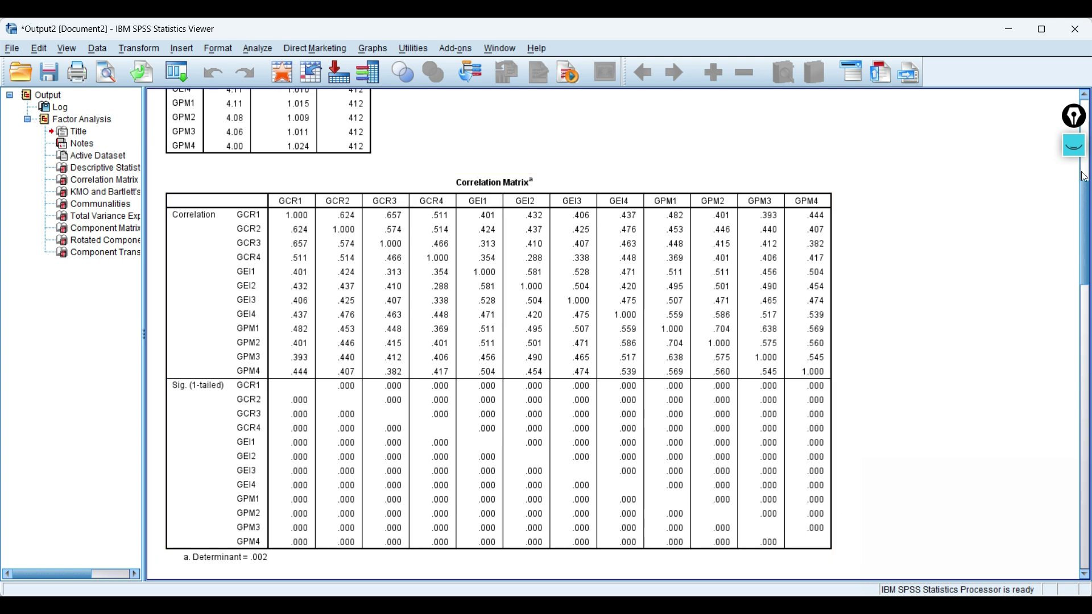
- Examine the Kaiser-Meyer-Olkin measure and Bartlett's test of sphericity in the output
{"action": "left_click_drag", "start_coordinate": [1088, 202], "coordinate": [1089, 259]}
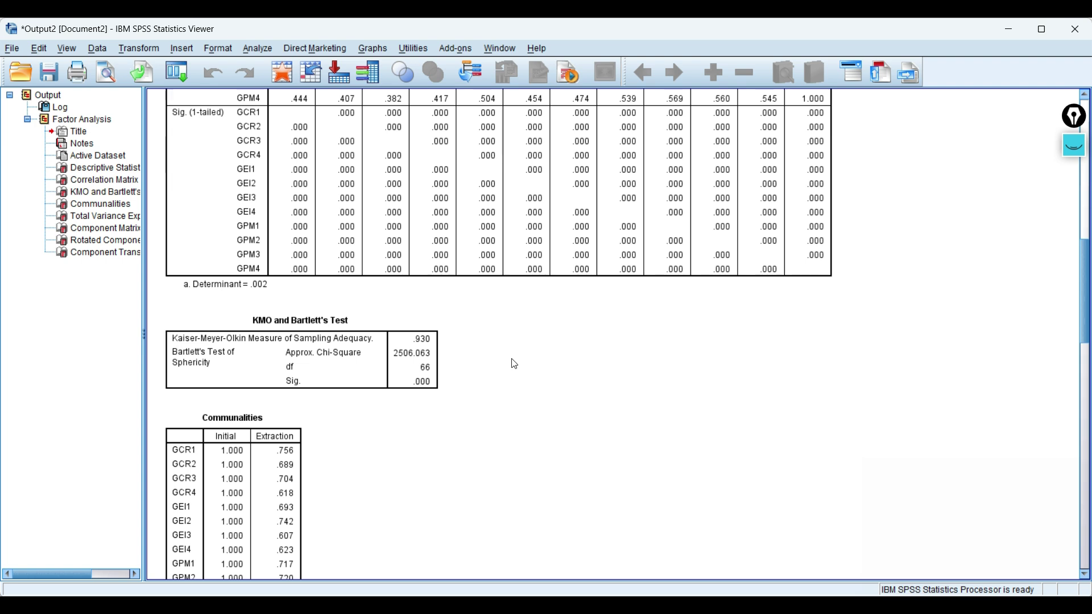
{"action": "left_click", "coordinate": [421, 339]}
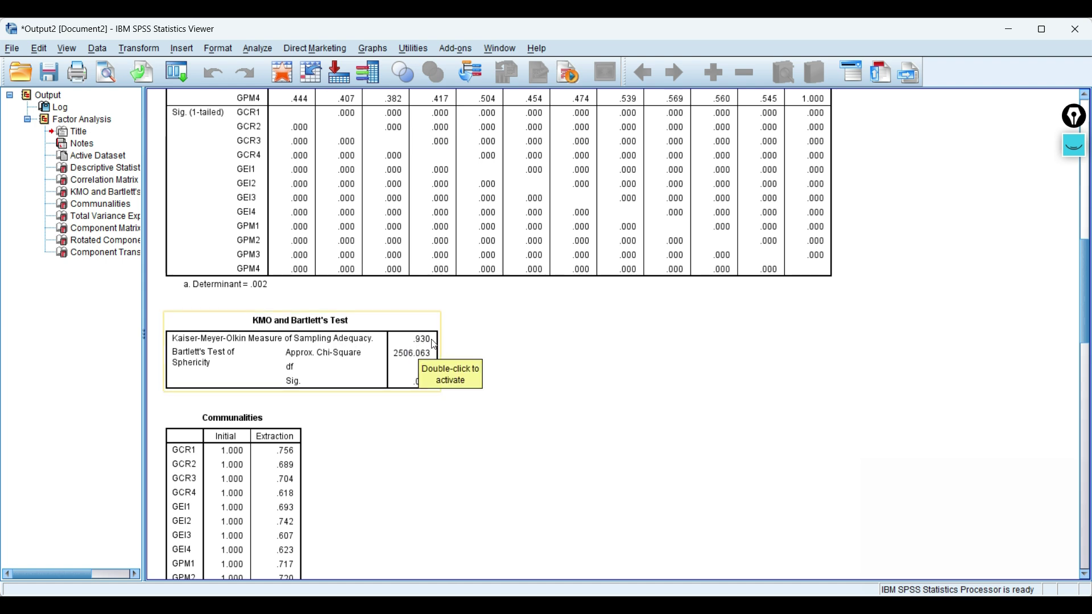
{"action": "left_click", "coordinate": [458, 341]}
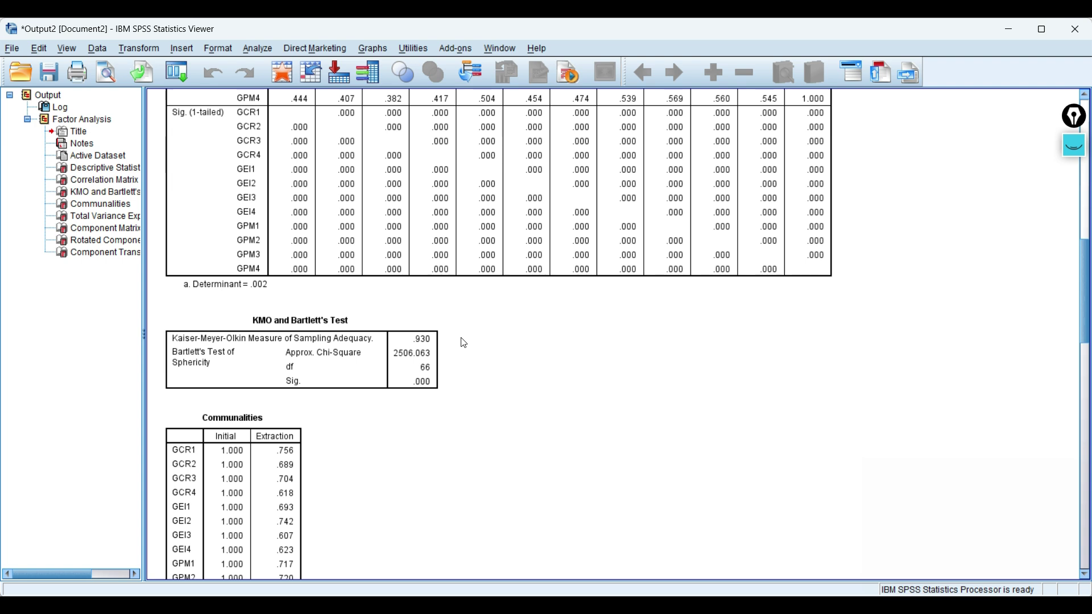
{"action": "left_click", "coordinate": [349, 353]}
- Handwrite 0.05 in pink ink beside the Bartlett's test significance value, clear the annotation and close the drawing tools
{"action": "left_click", "coordinate": [1077, 148]}
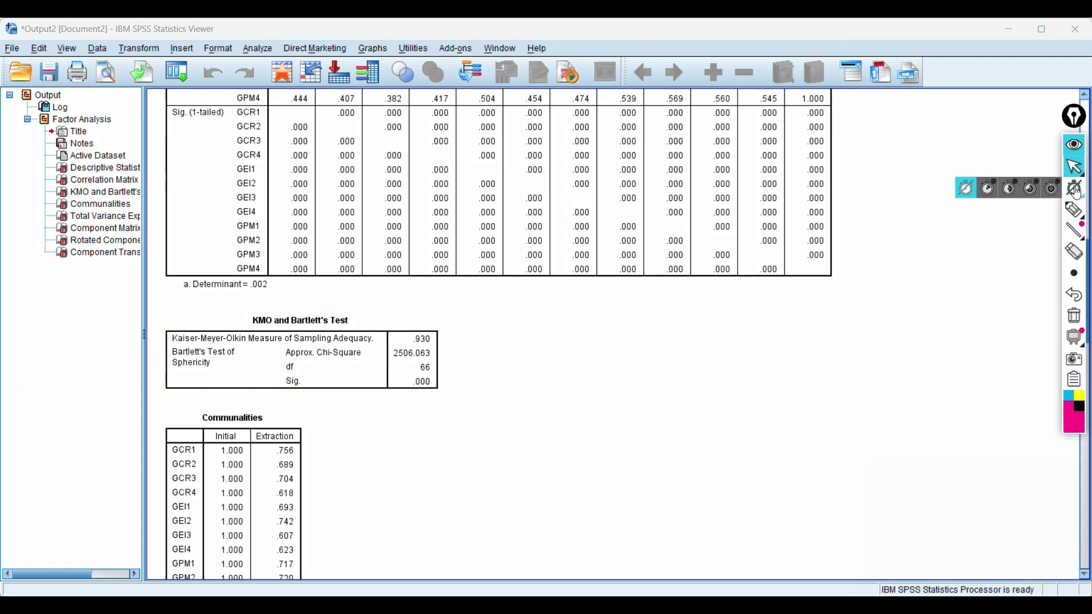
{"action": "left_click", "coordinate": [1074, 210]}
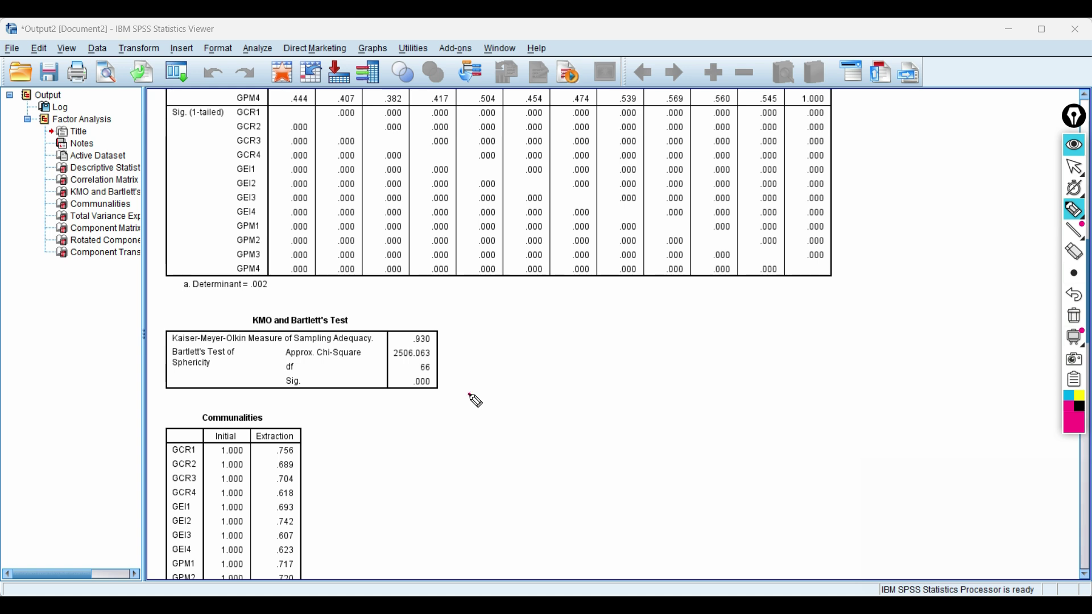
{"action": "mouse_move", "coordinate": [475, 401]}
{"action": "left_mouse_down"}
{"action": "mouse_move", "coordinate": [541, 398]}
{"action": "mouse_move", "coordinate": [524, 380]}
{"action": "mouse_move", "coordinate": [540, 377]}
{"action": "left_mouse_up"}
{"action": "left_click", "coordinate": [487, 401]}
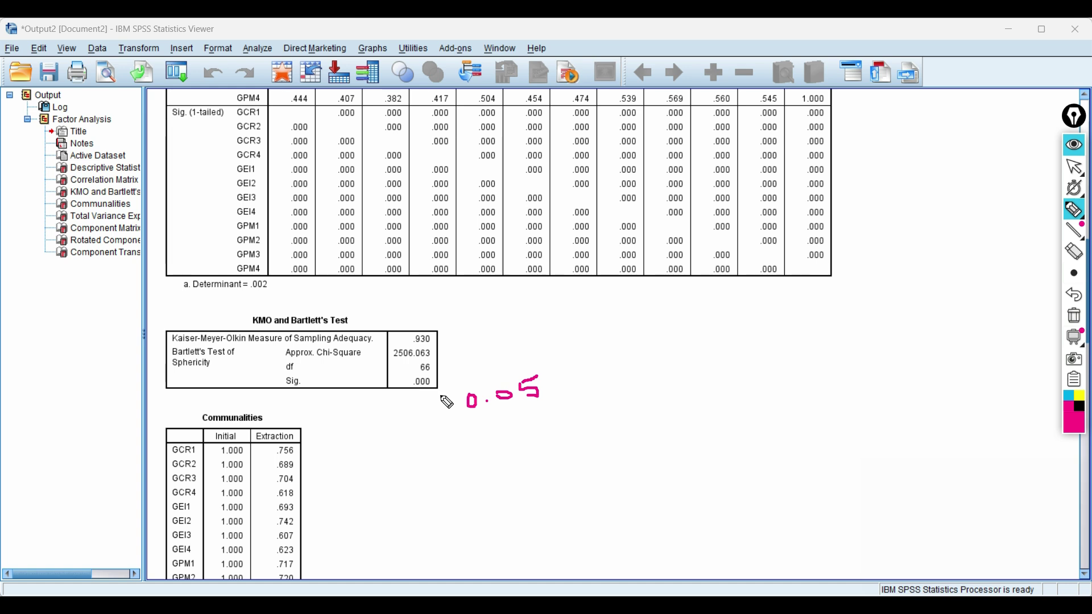
{"action": "left_click_drag", "start_coordinate": [447, 402], "coordinate": [460, 394]}
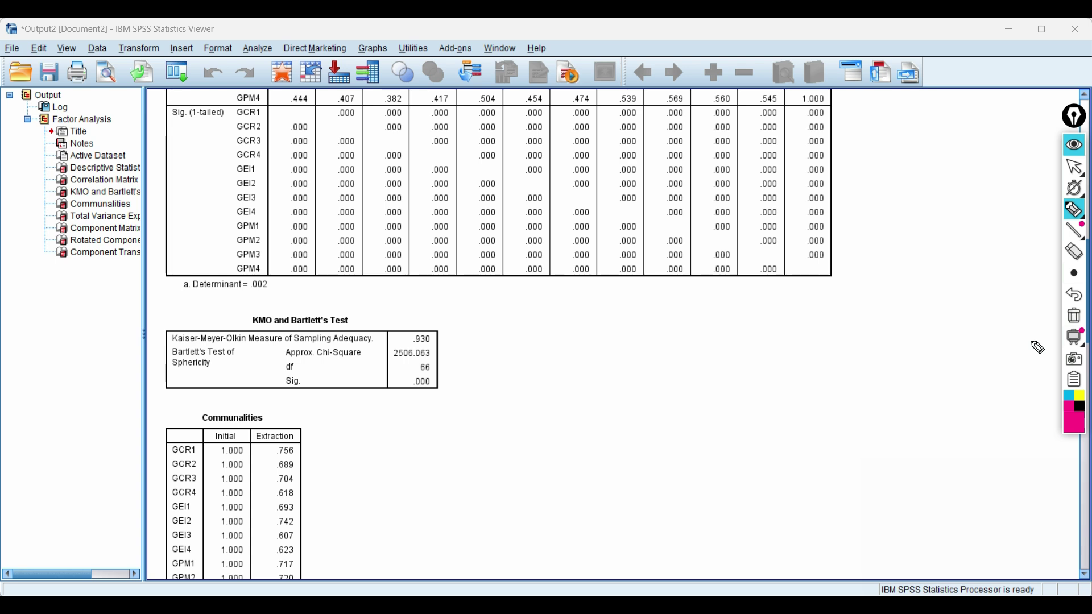
{"action": "left_click", "coordinate": [1077, 169]}
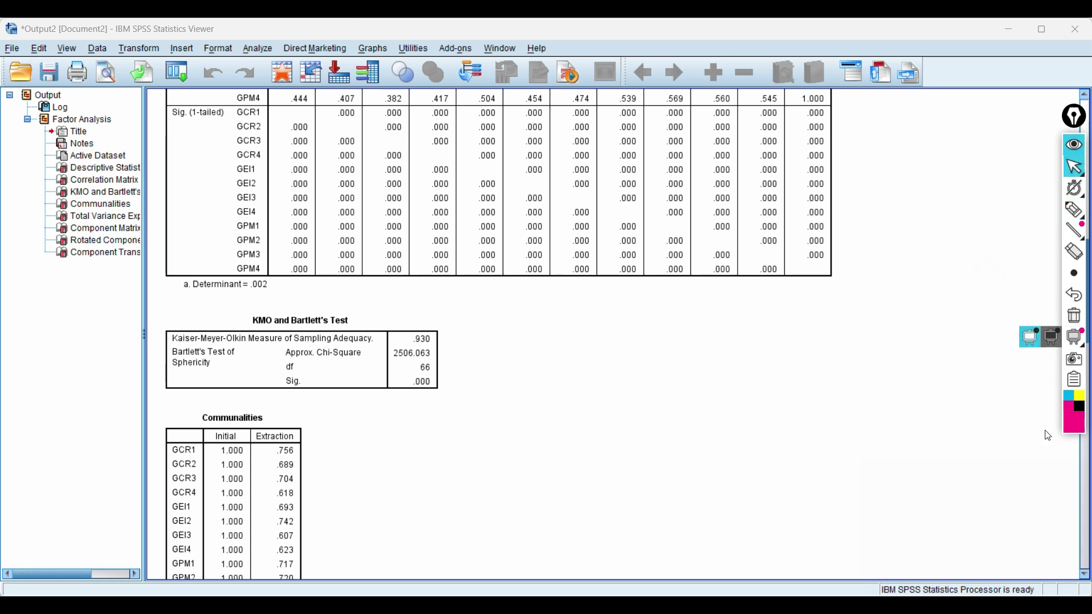
{"action": "left_click", "coordinate": [1077, 149]}
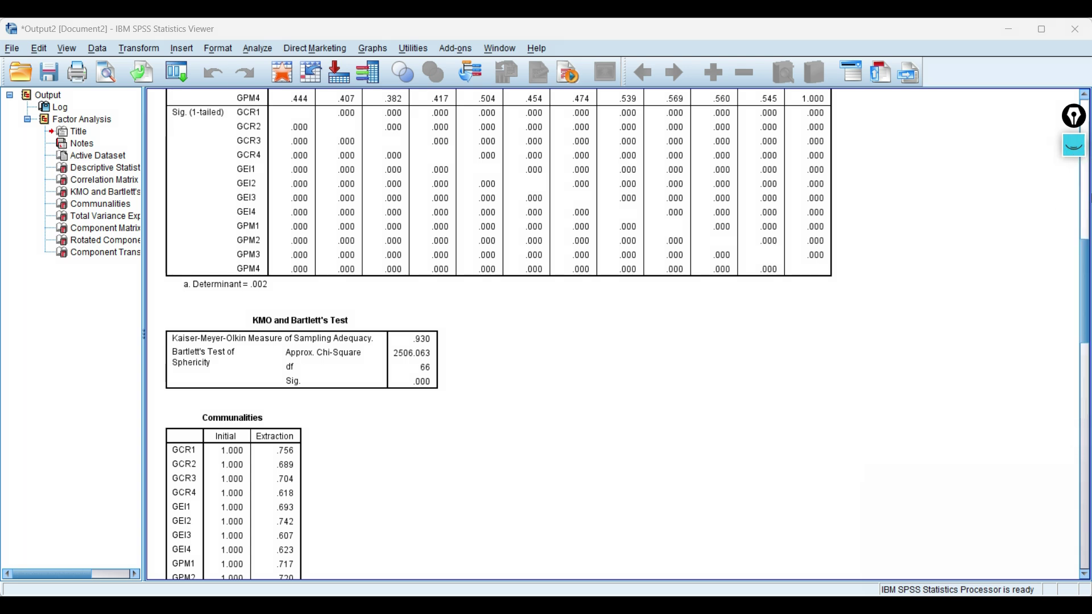
- Examine the Communalities, Total Variance Explained and unrotated Component Matrix tables
{"action": "left_click_drag", "start_coordinate": [1088, 275], "coordinate": [1088, 297]}
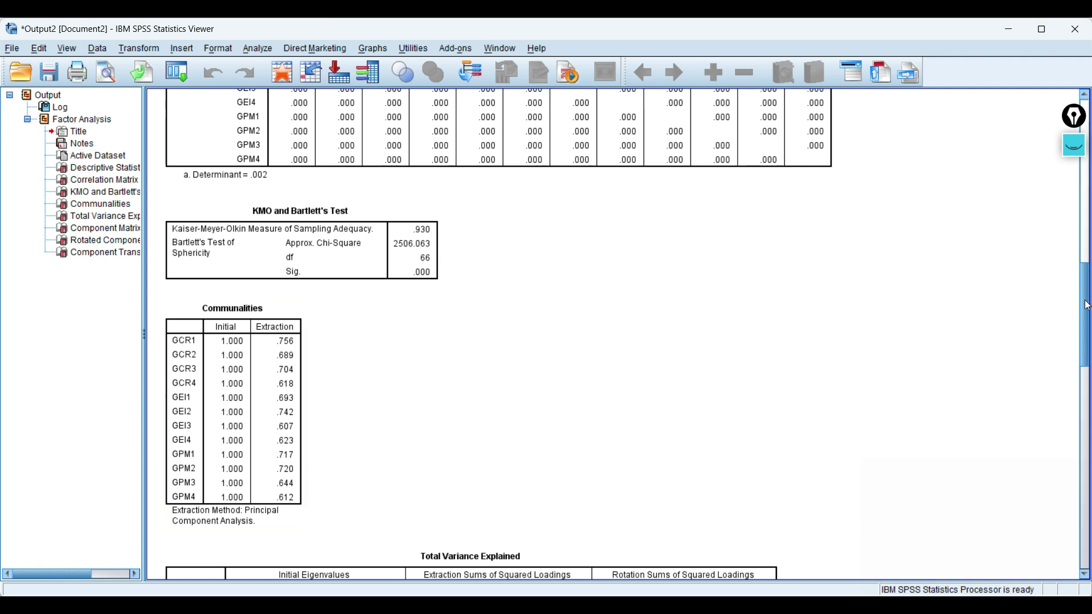
{"action": "left_click_drag", "start_coordinate": [1088, 306], "coordinate": [1086, 361]}
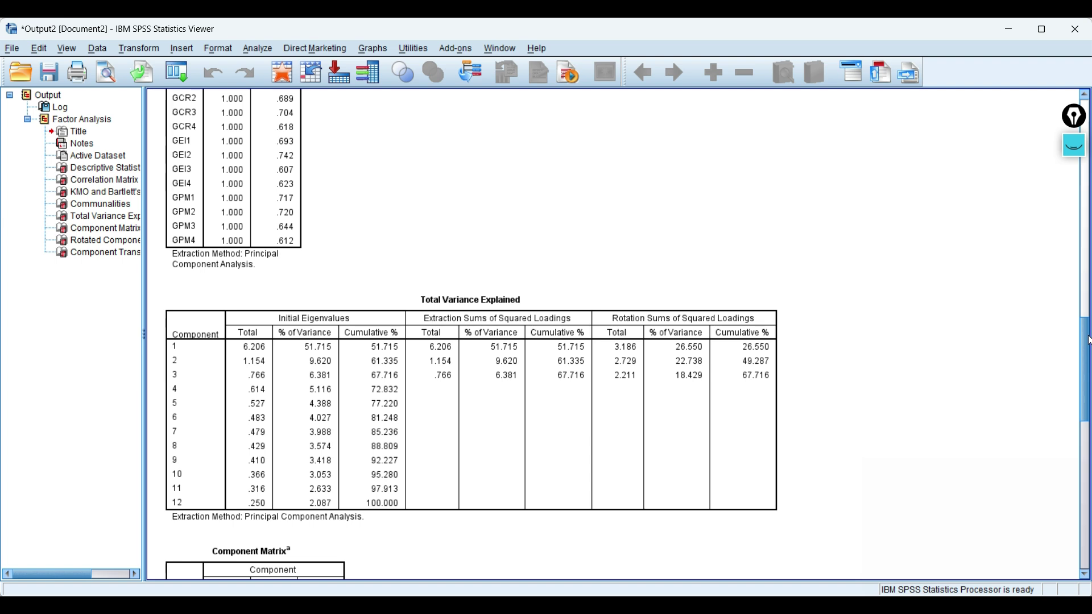
{"action": "left_click_drag", "start_coordinate": [1087, 340], "coordinate": [1088, 404]}
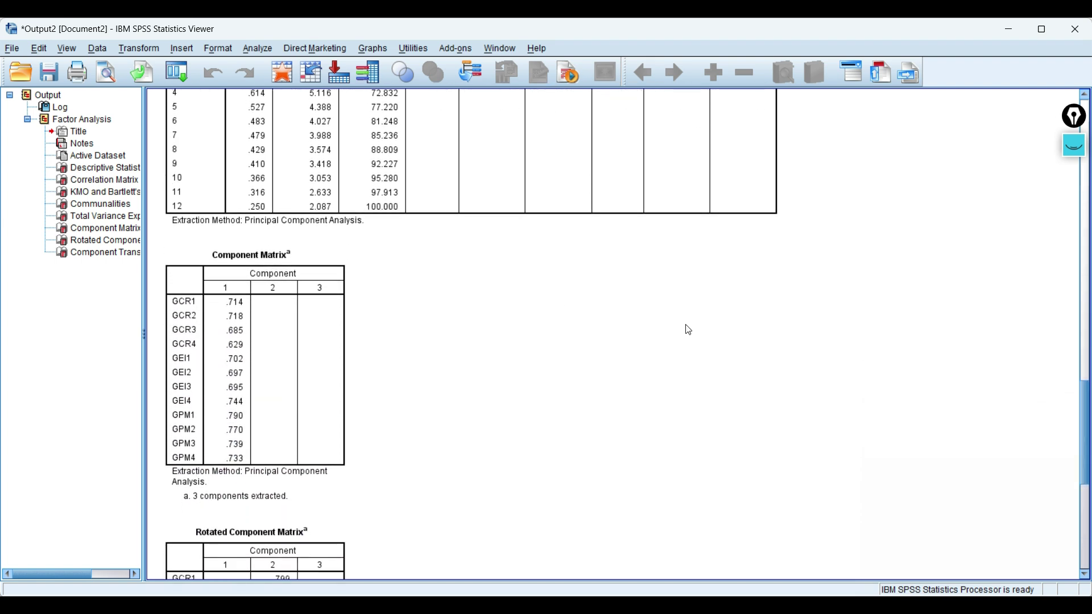
{"action": "left_click", "coordinate": [278, 249]}
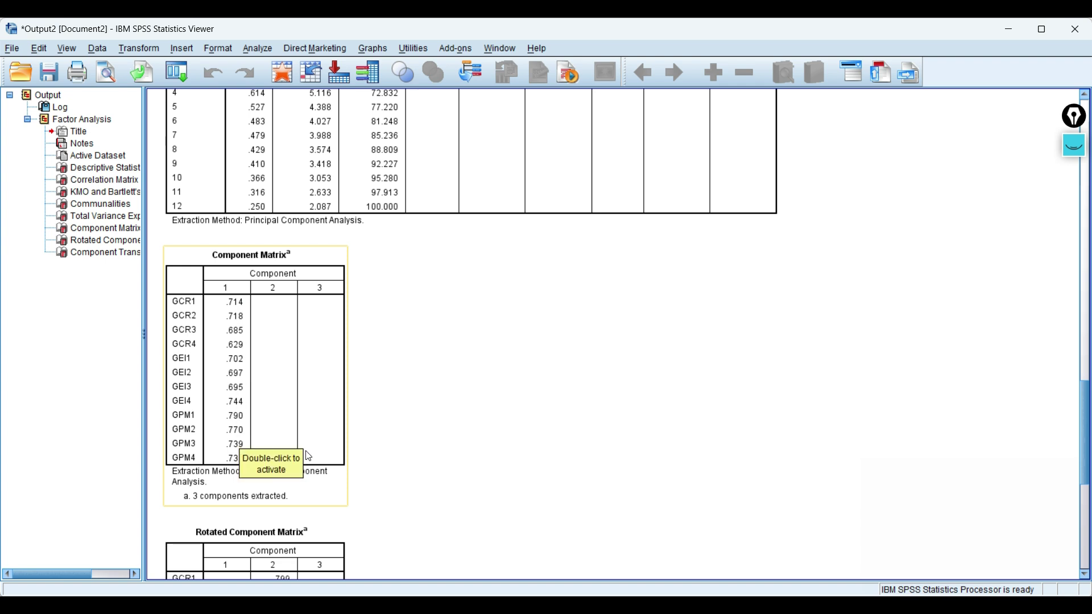
{"action": "left_click", "coordinate": [936, 266]}
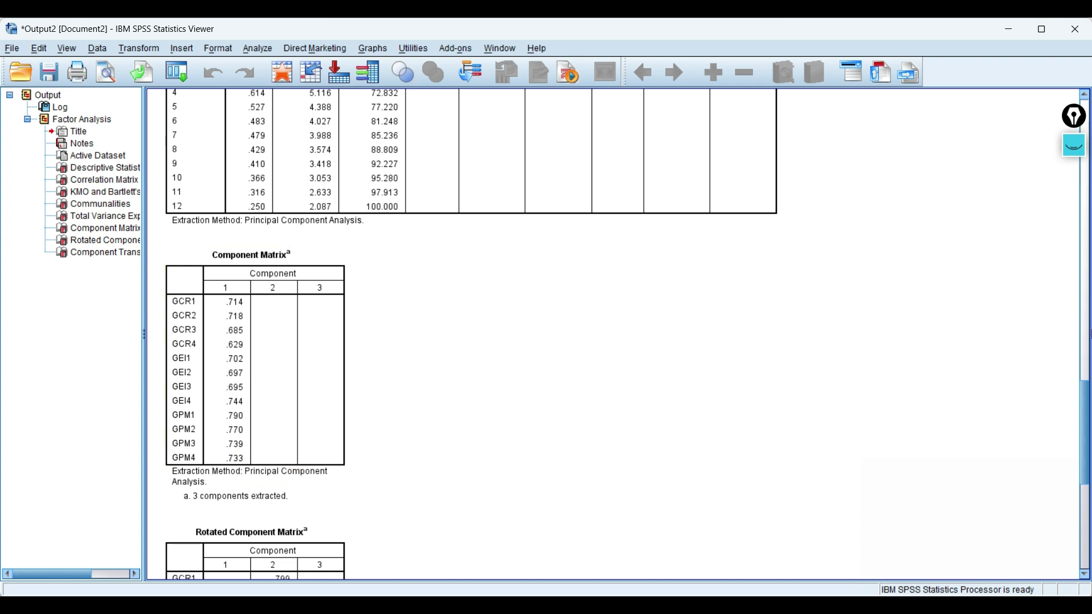
- Examine the Rotated Component Matrix to see which component each GCR, GEI and GPM item loads on
{"action": "left_click_drag", "start_coordinate": [1088, 430], "coordinate": [1089, 491]}
{"action": "left_click", "coordinate": [257, 269]}
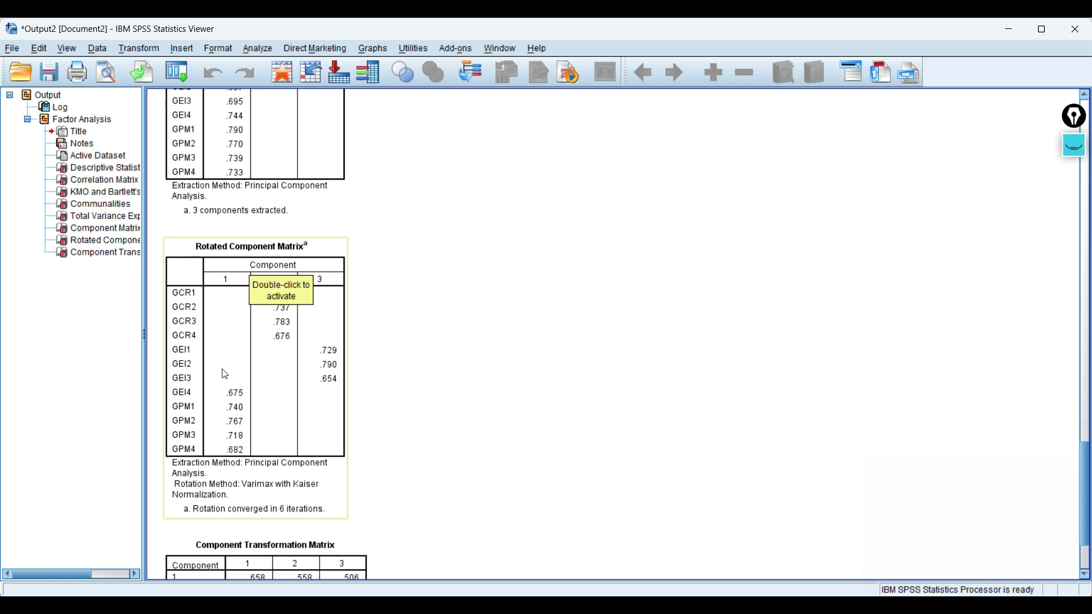
{"action": "left_click", "coordinate": [159, 329]}
{"action": "left_click", "coordinate": [166, 296]}
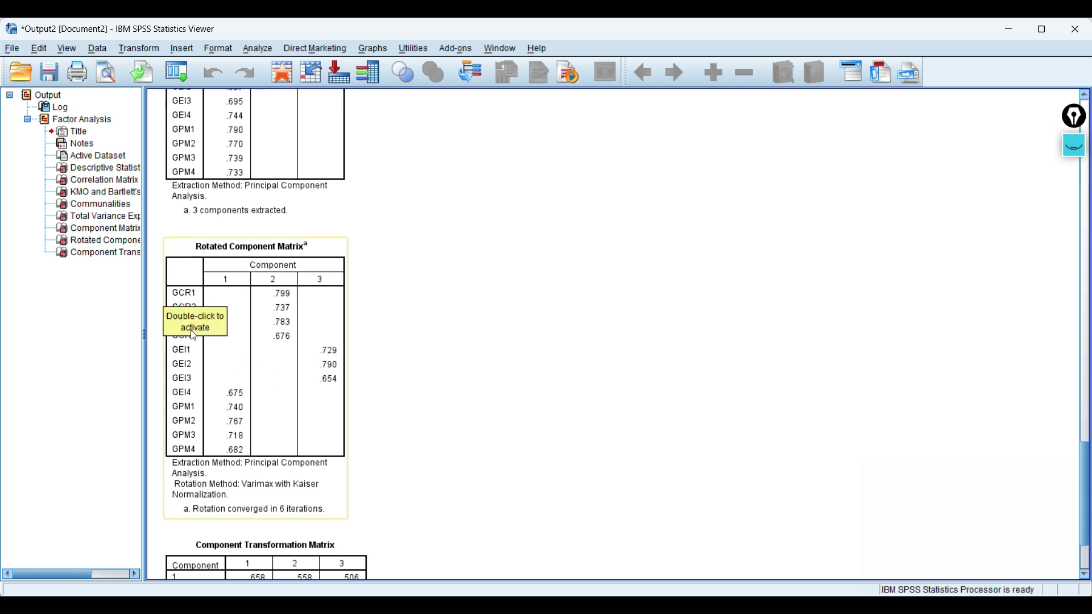
{"action": "left_click", "coordinate": [162, 311]}
{"action": "left_click", "coordinate": [199, 305]}
{"action": "left_click", "coordinate": [376, 308]}
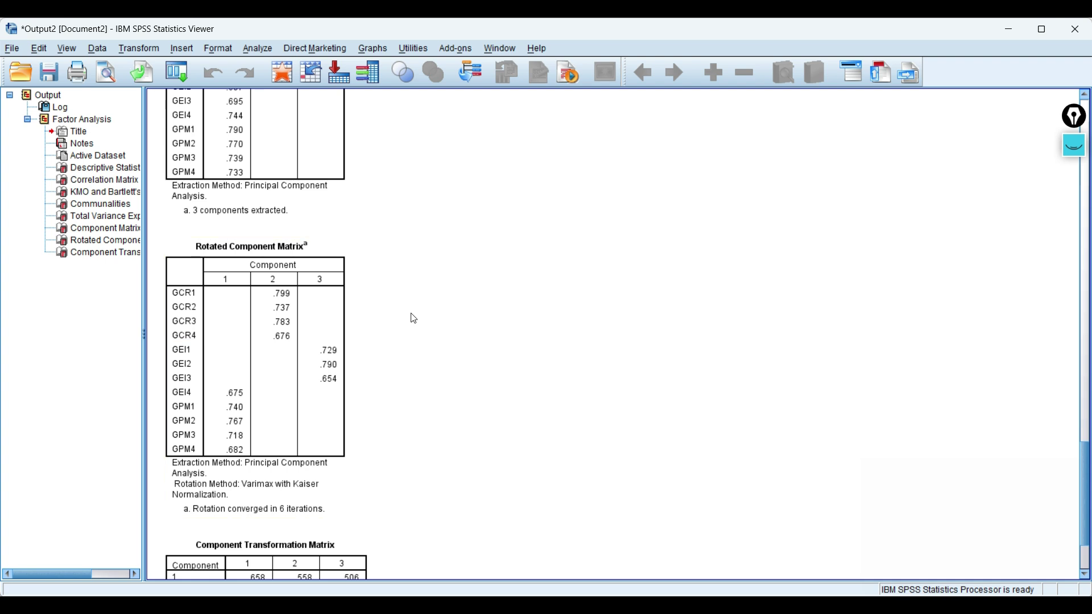
{"action": "left_click", "coordinate": [214, 313]}
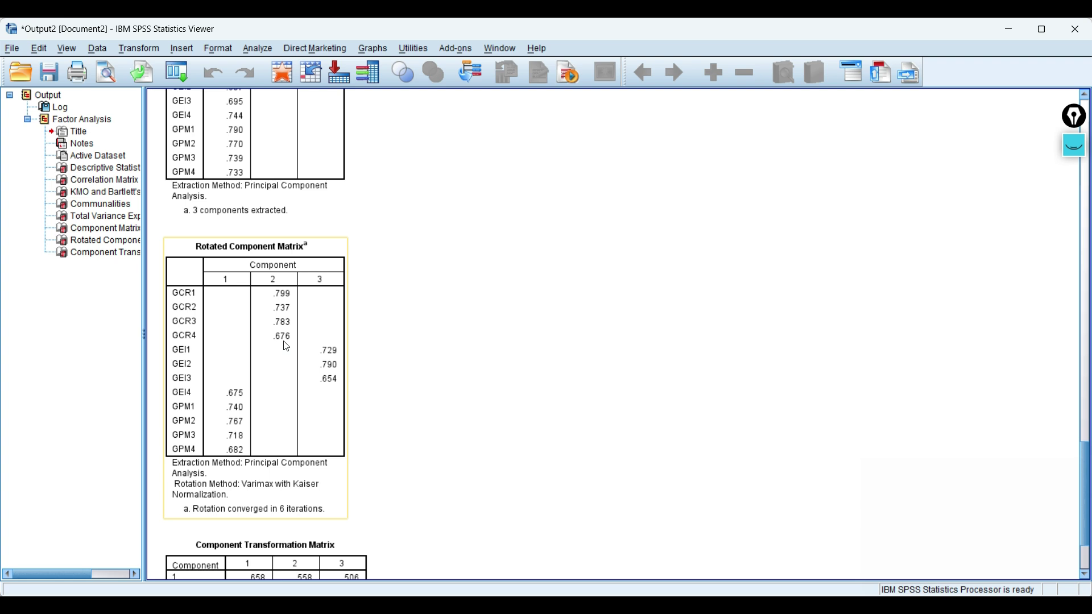
{"action": "left_click", "coordinate": [373, 350]}
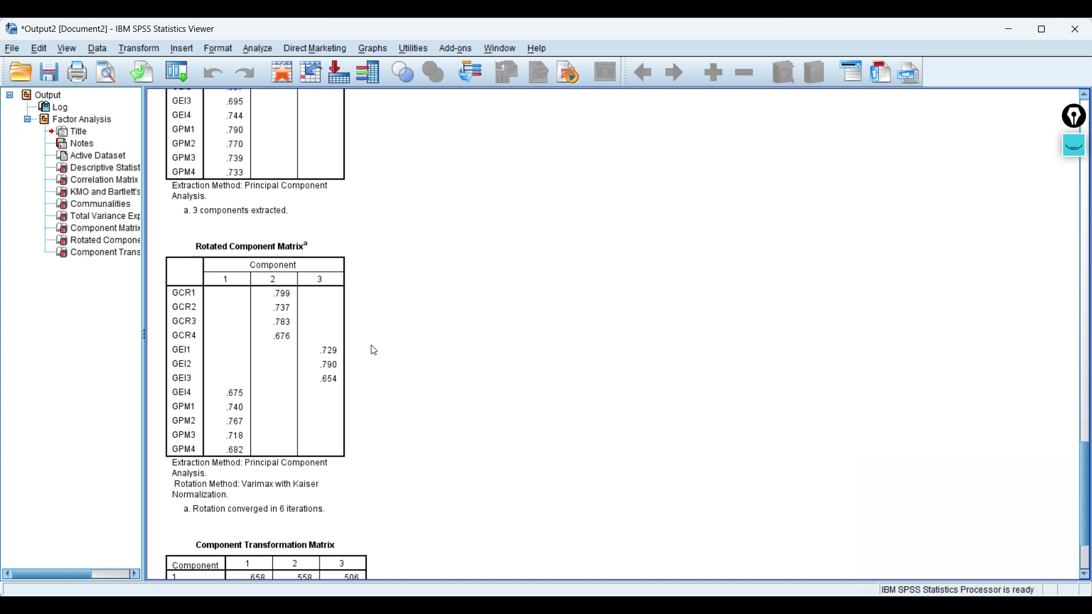
{"action": "left_click", "coordinate": [330, 363]}
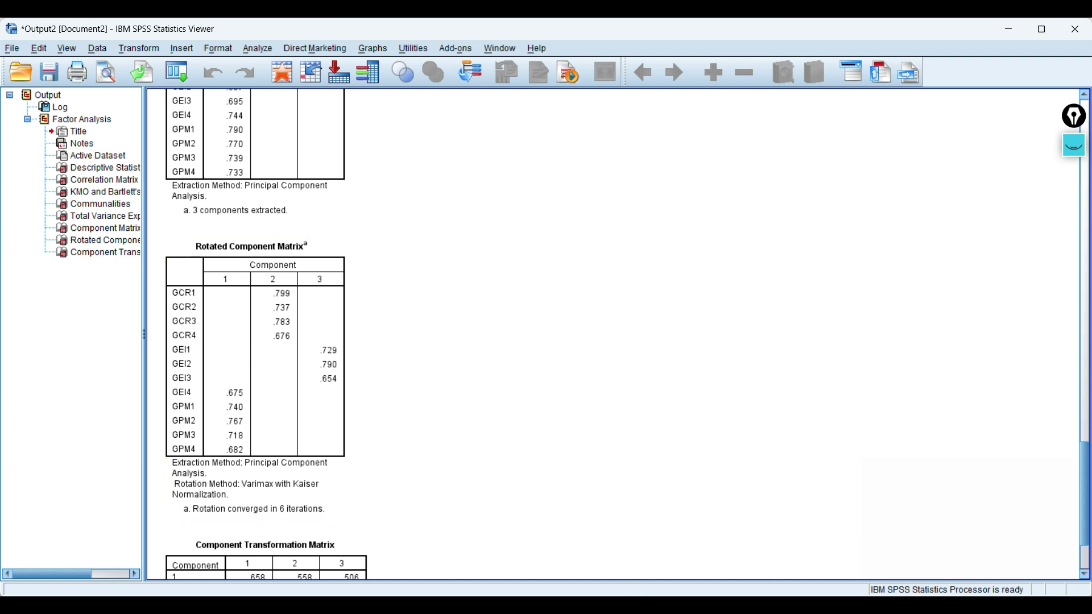
- Return to the survey data, remove GEI4 from the factor analysis variables and rerun the analysis with the other settings kept
{"action": "mouse_move", "coordinate": [626, 606]}
{"action": "left_click", "coordinate": [549, 543]}
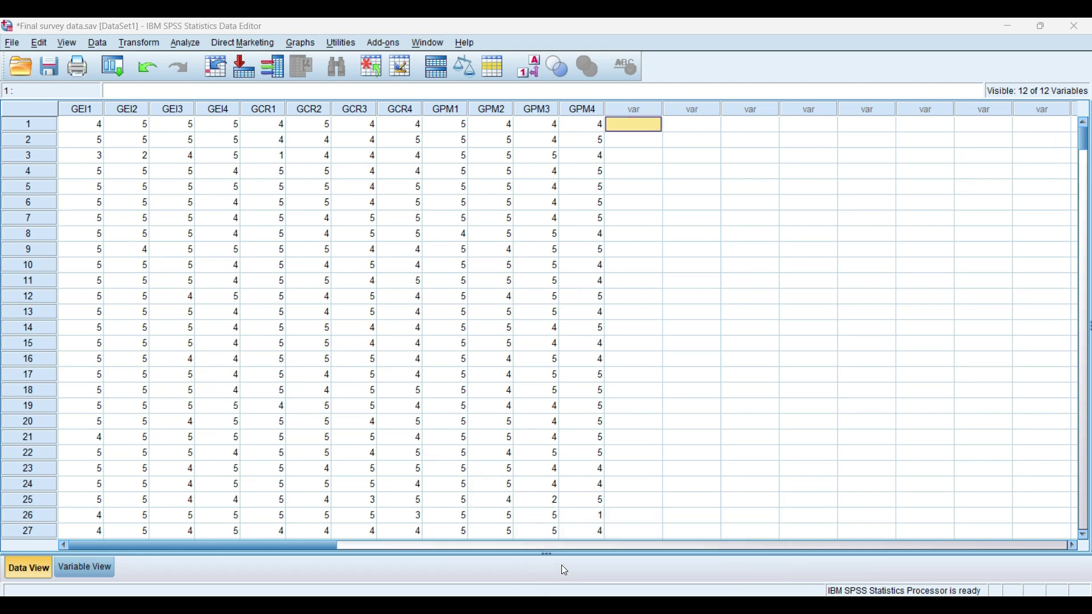
{"action": "left_click", "coordinate": [183, 45]}
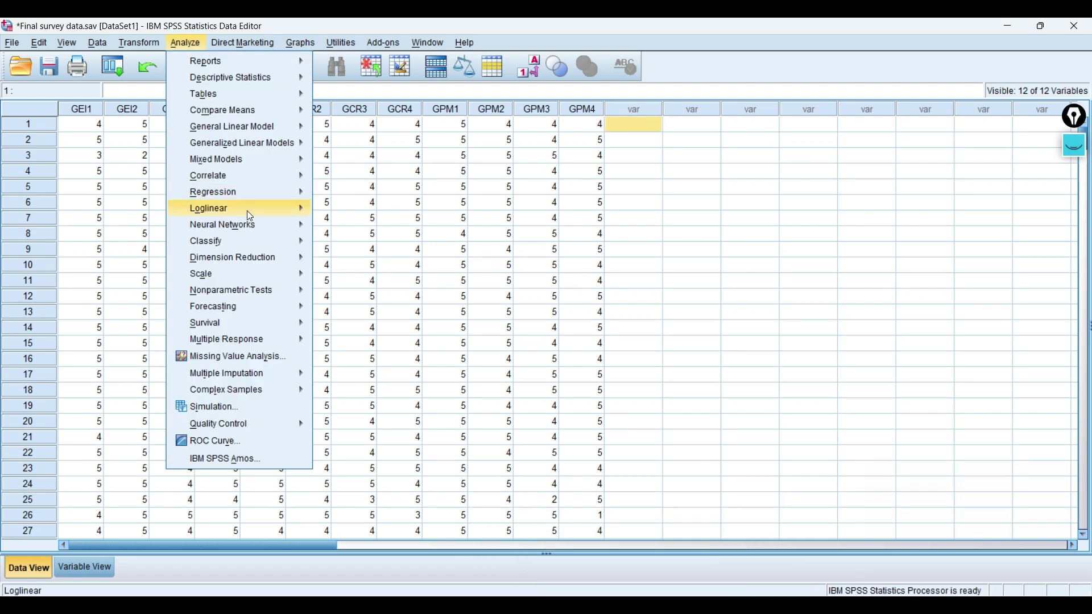
{"action": "mouse_move", "coordinate": [257, 264]}
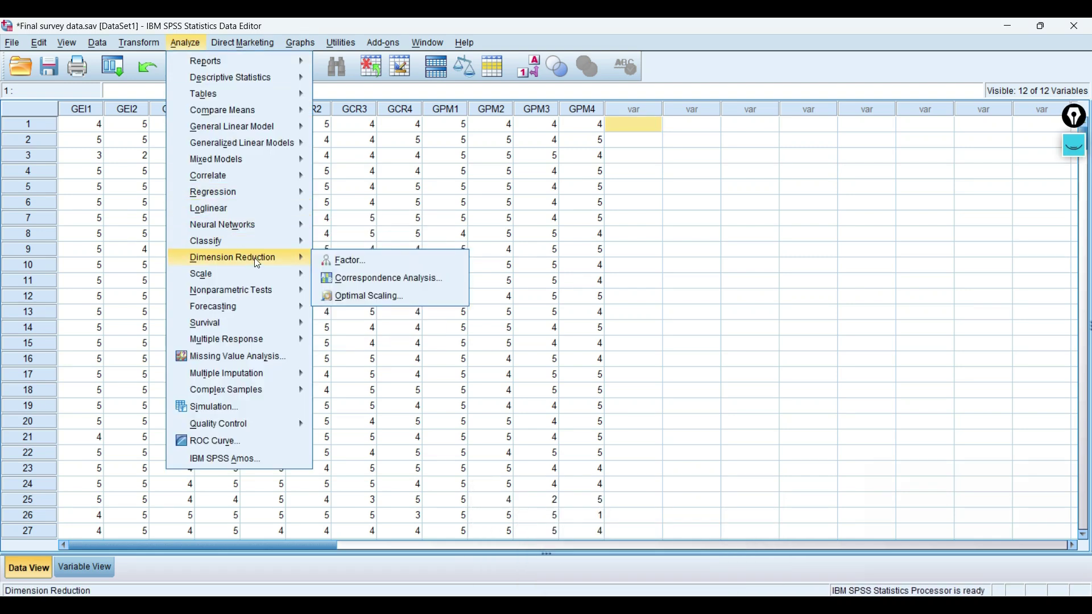
{"action": "left_click", "coordinate": [344, 261]}
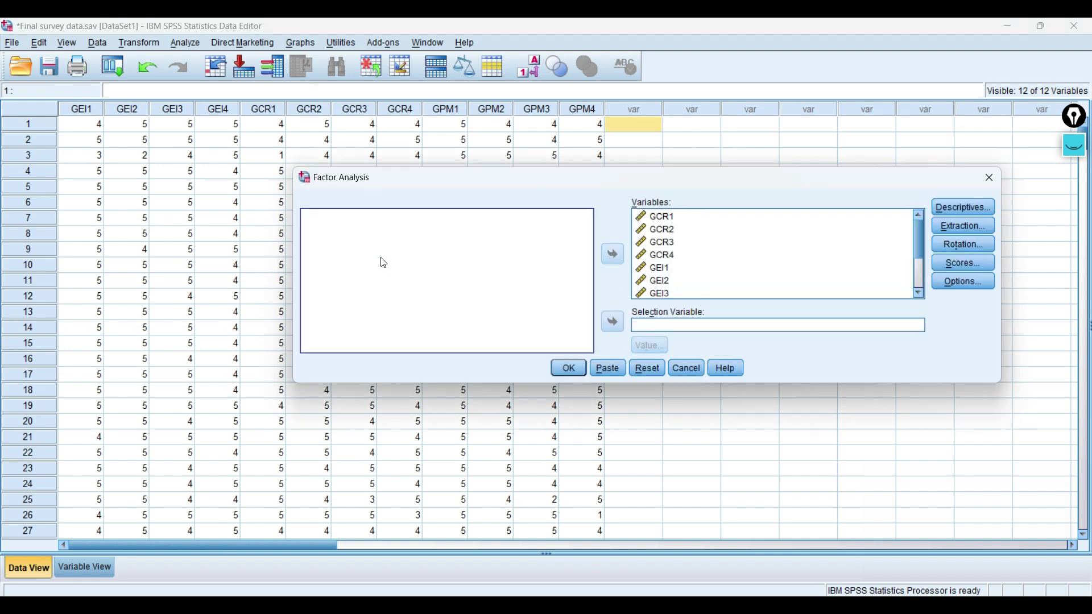
{"action": "scroll", "coordinate": [920, 236], "scroll_direction": "down", "scroll_amount": 1}
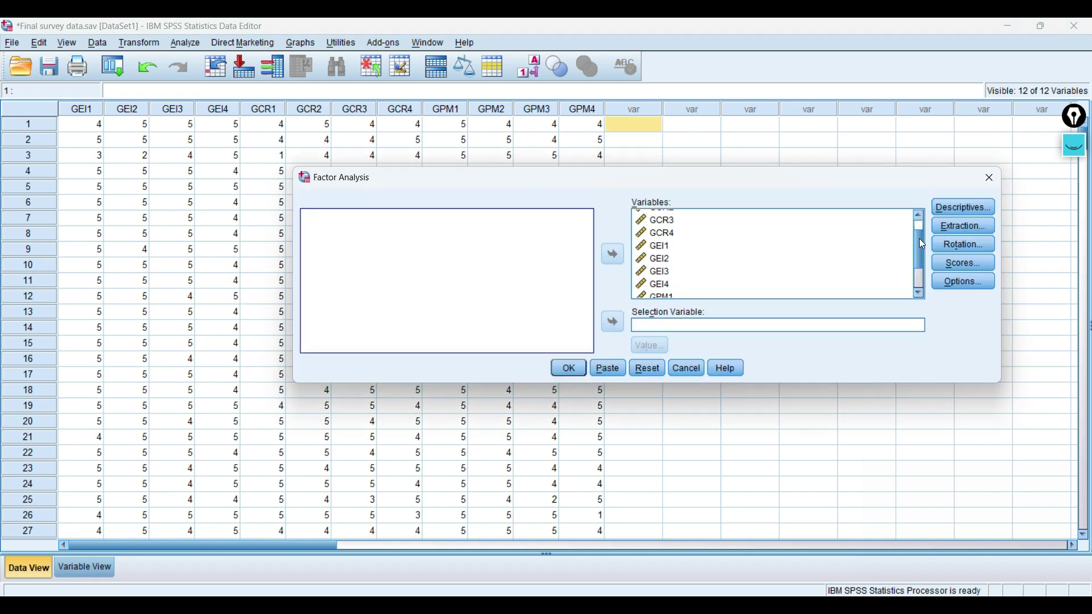
{"action": "left_click", "coordinate": [662, 277]}
{"action": "left_click", "coordinate": [662, 277]}
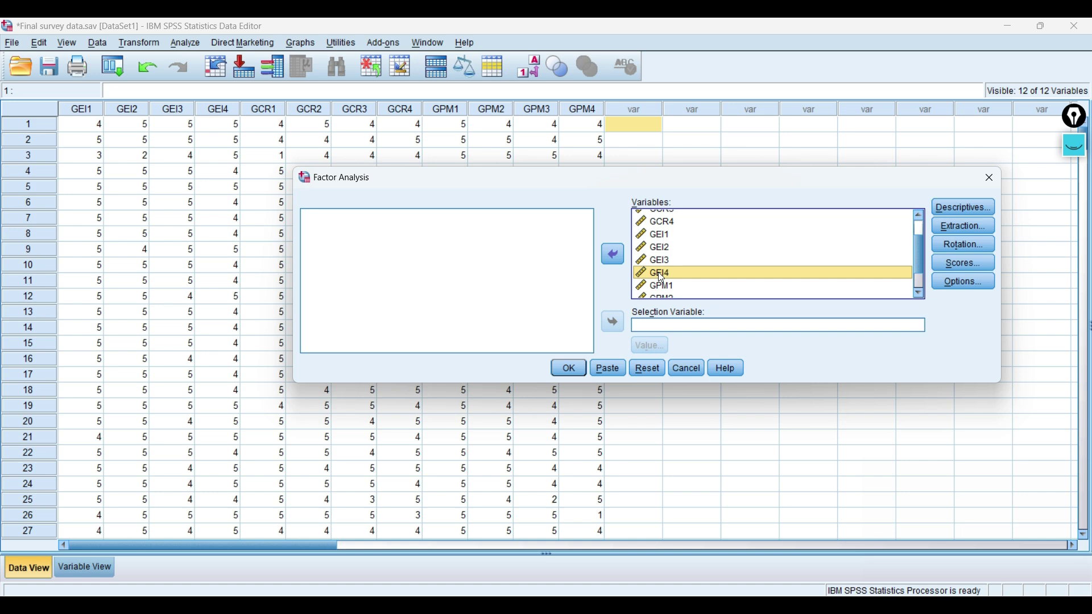
{"action": "left_click", "coordinate": [615, 253]}
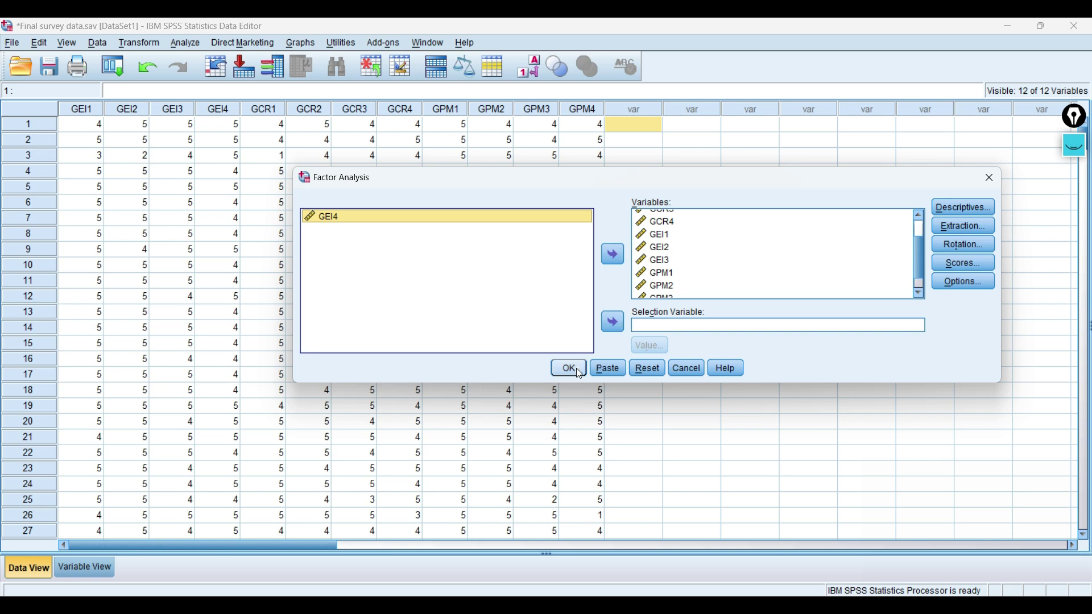
{"action": "left_click", "coordinate": [568, 370]}
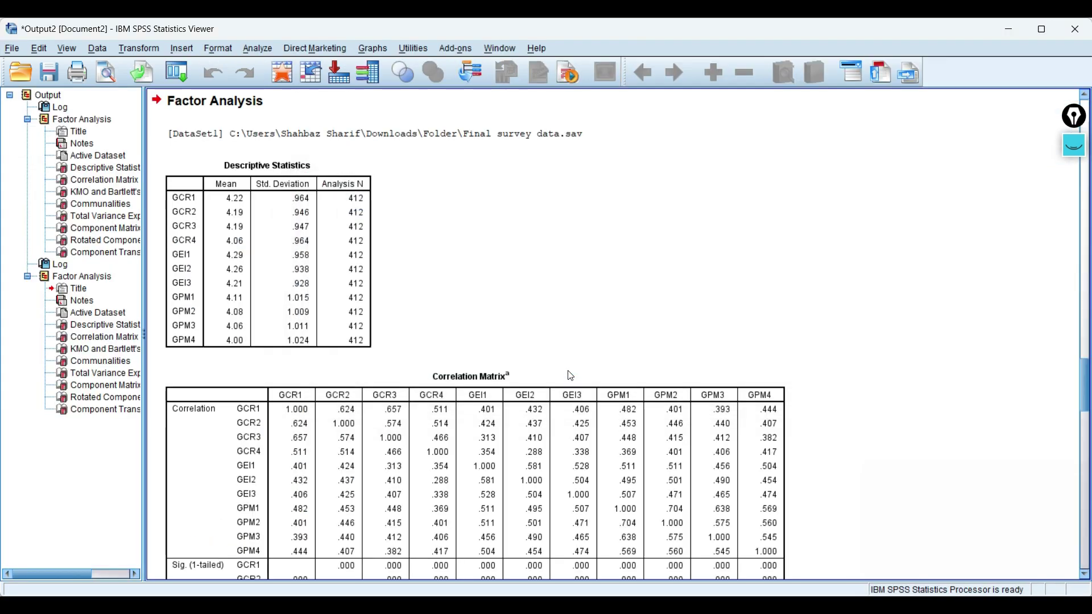
- Examine the new output's Total Variance Explained and Rotated Component Matrix tables to check which component each remaining item loads on
{"action": "left_click_drag", "start_coordinate": [1087, 376], "coordinate": [1088, 492]}
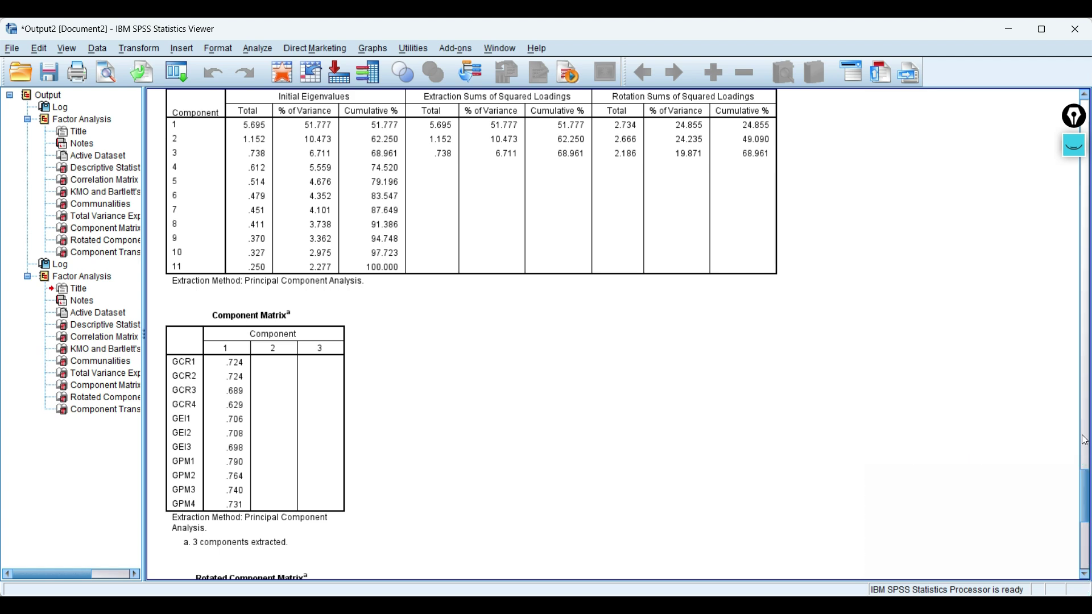
{"action": "left_click_drag", "start_coordinate": [1085, 441], "coordinate": [1072, 492]}
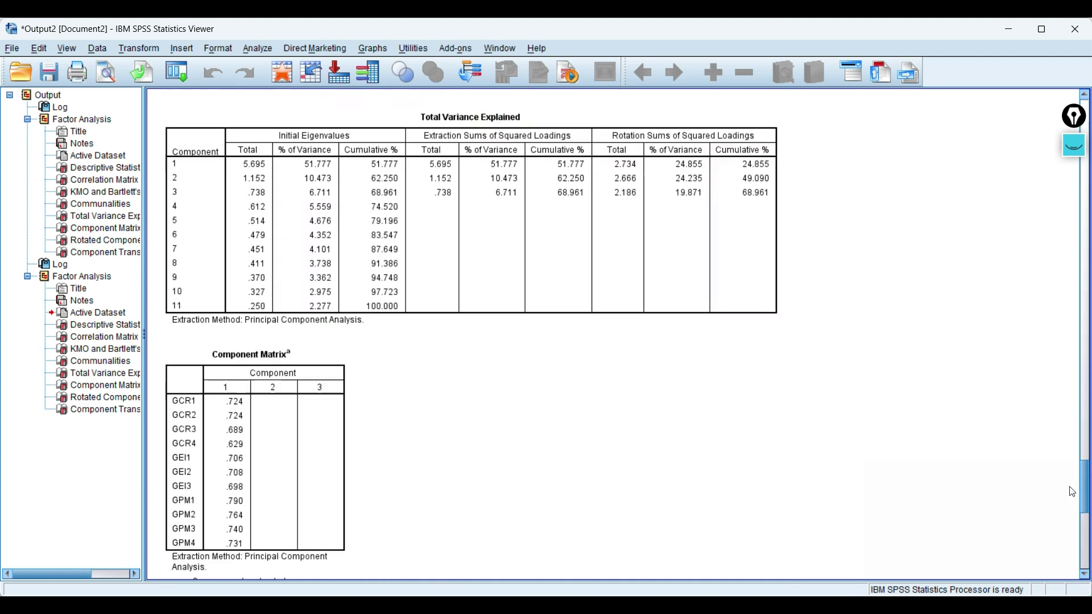
{"action": "scroll", "coordinate": [1072, 492], "scroll_direction": "down", "scroll_amount": 5}
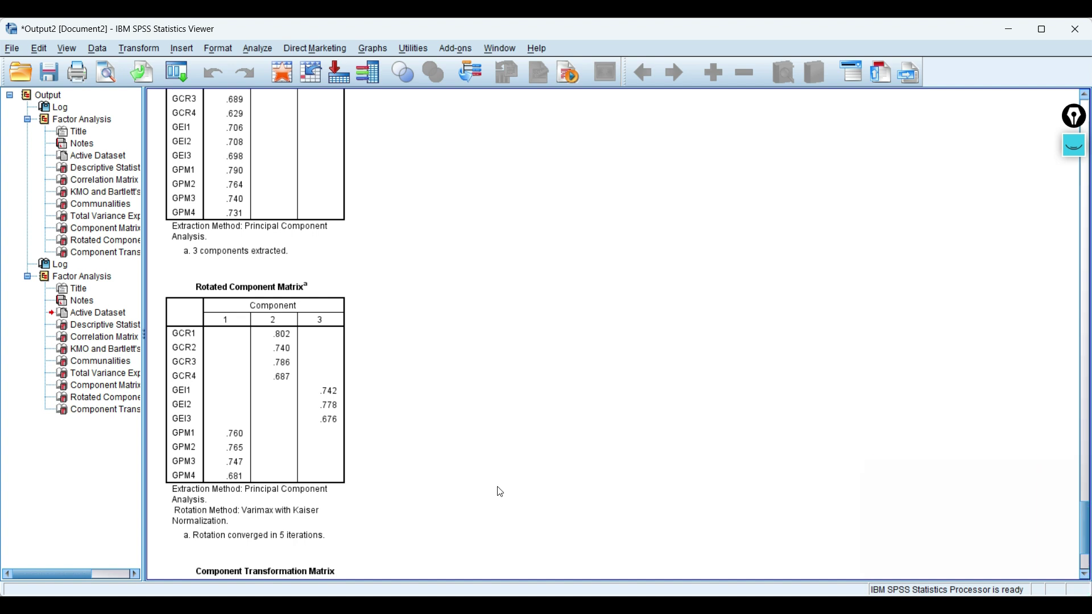
{"action": "left_click", "coordinate": [309, 330]}
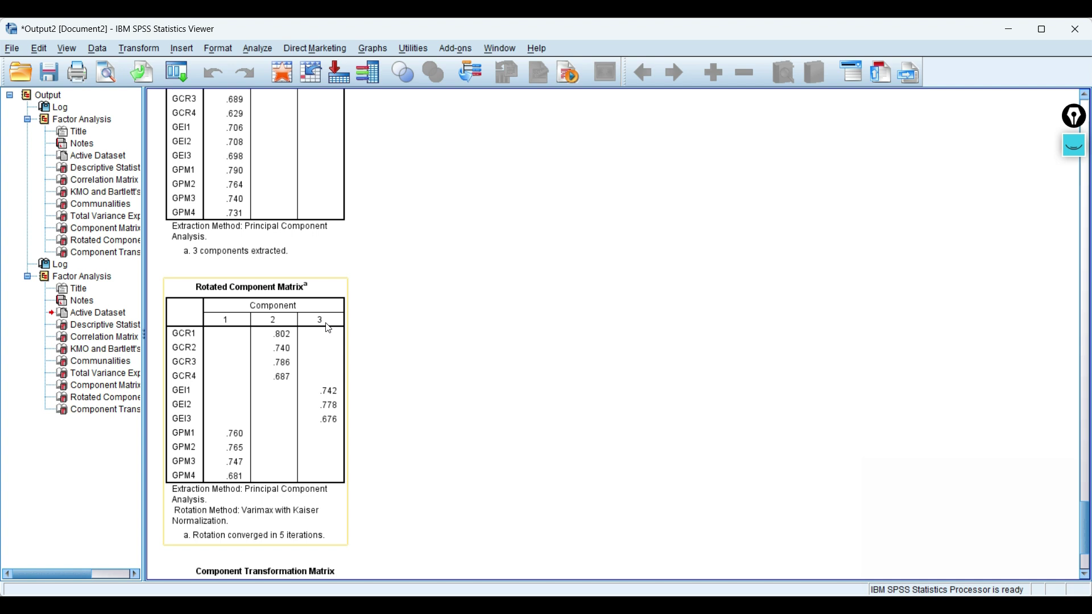
{"action": "left_click", "coordinate": [351, 331]}
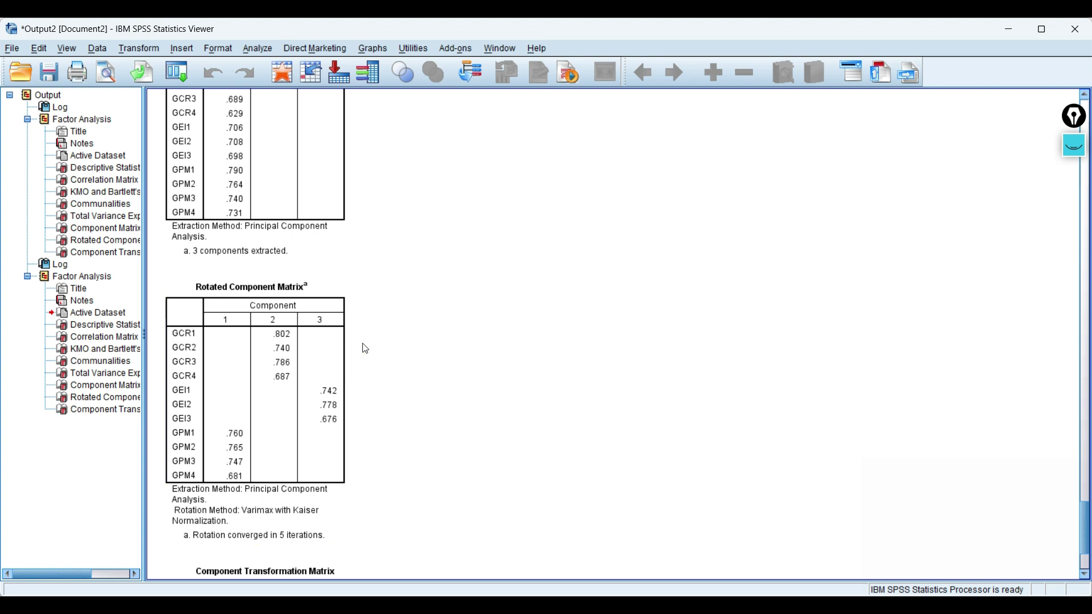
{"action": "left_click", "coordinate": [337, 377]}
{"action": "left_click", "coordinate": [383, 364]}
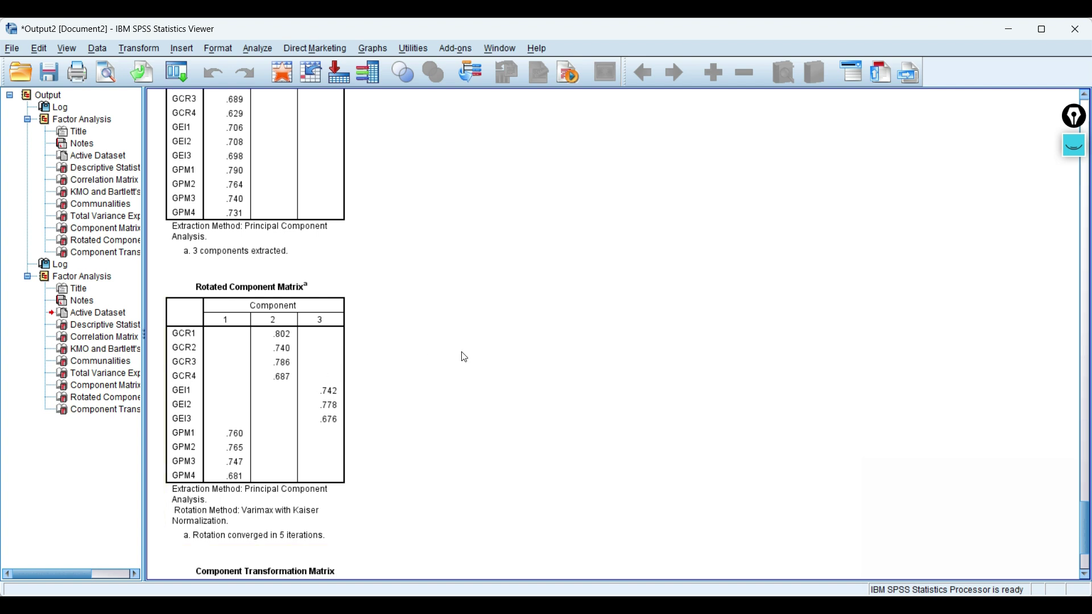